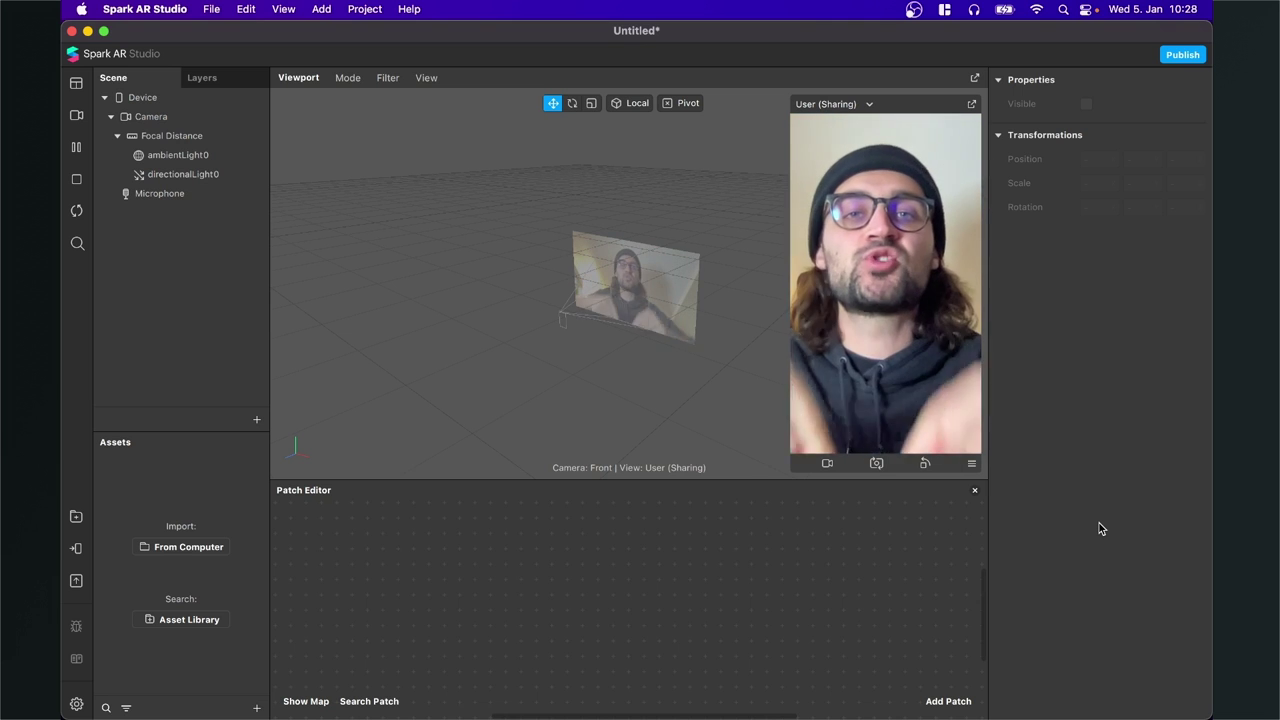
Step: Switch to the browser, download the Vintage Filter folder from Dropbox, and unzip Vintage Filter.zip to check its contents
{"action": "key", "text": "ctrl+Right"}
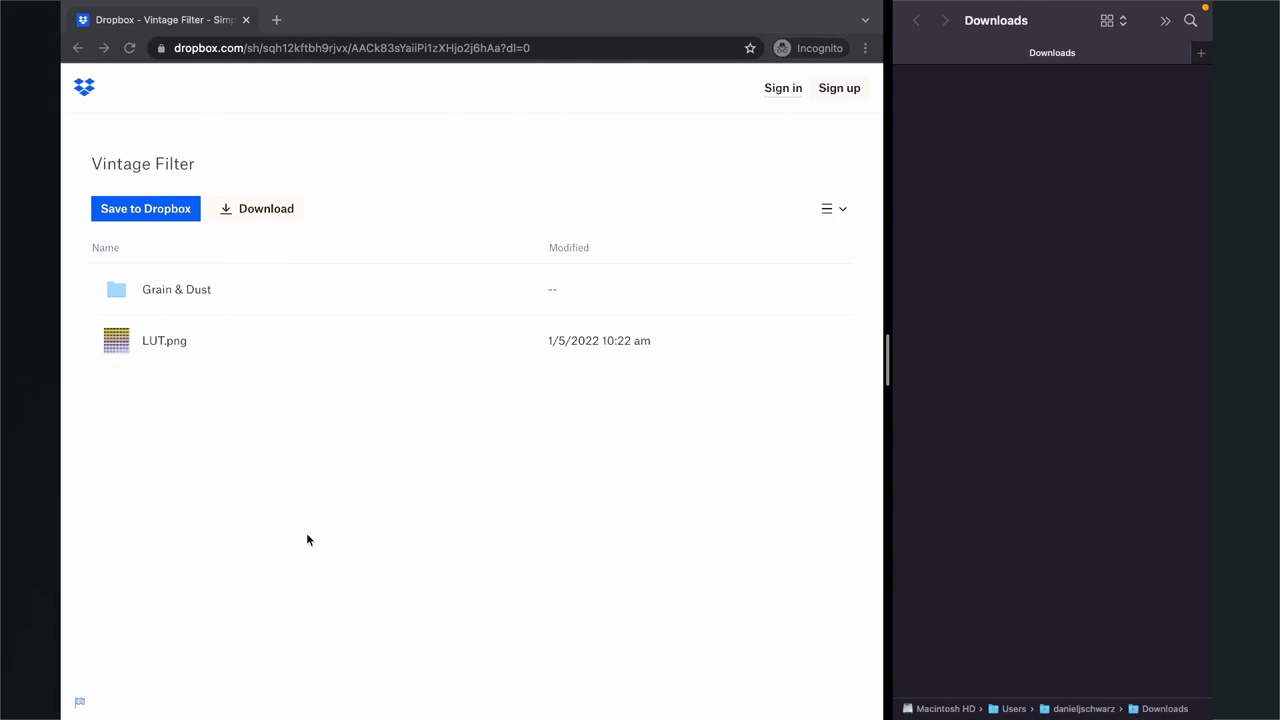
{"action": "left_click", "coordinate": [260, 209]}
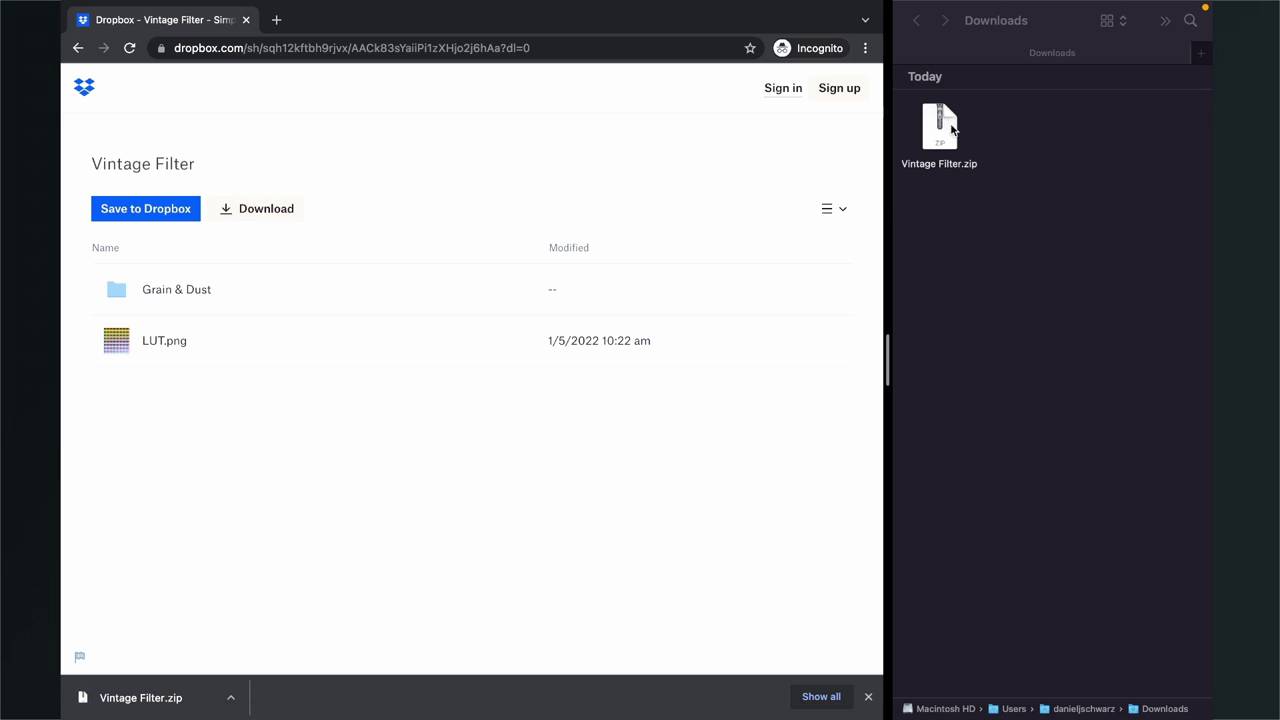
{"action": "left_click", "coordinate": [952, 132]}
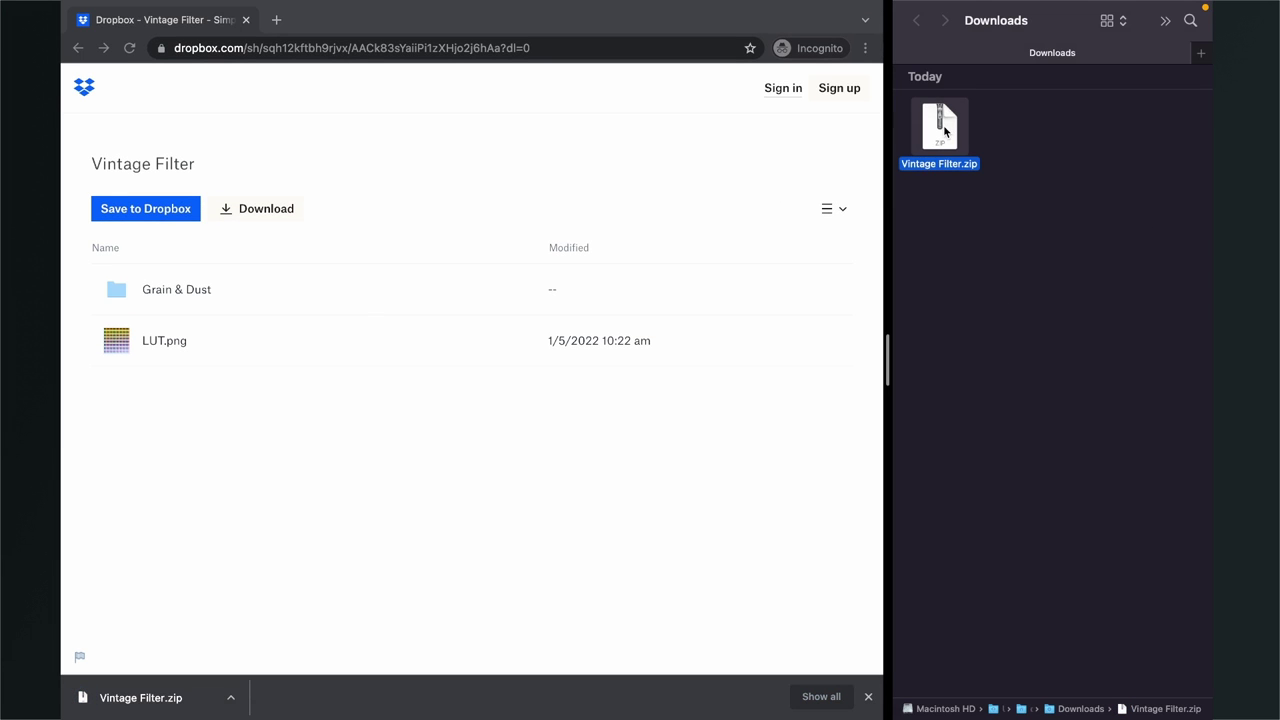
{"action": "double_click", "coordinate": [947, 132]}
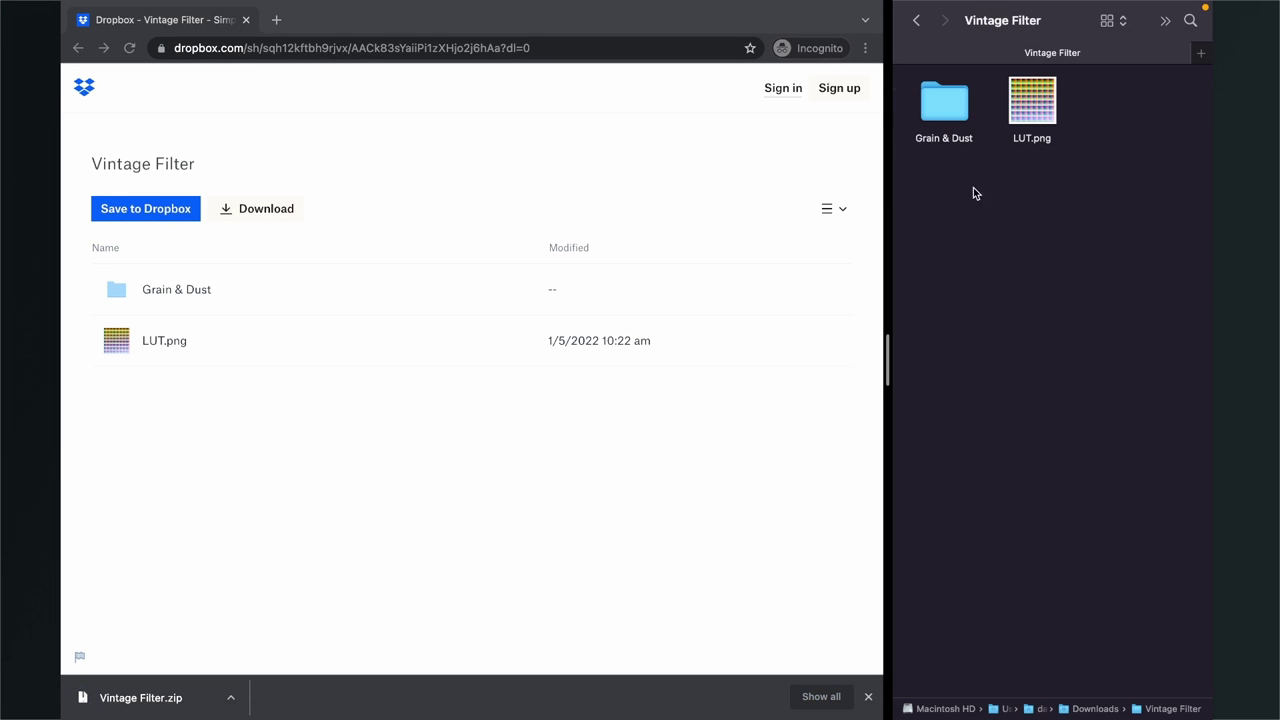
{"action": "double_click", "coordinate": [953, 117]}
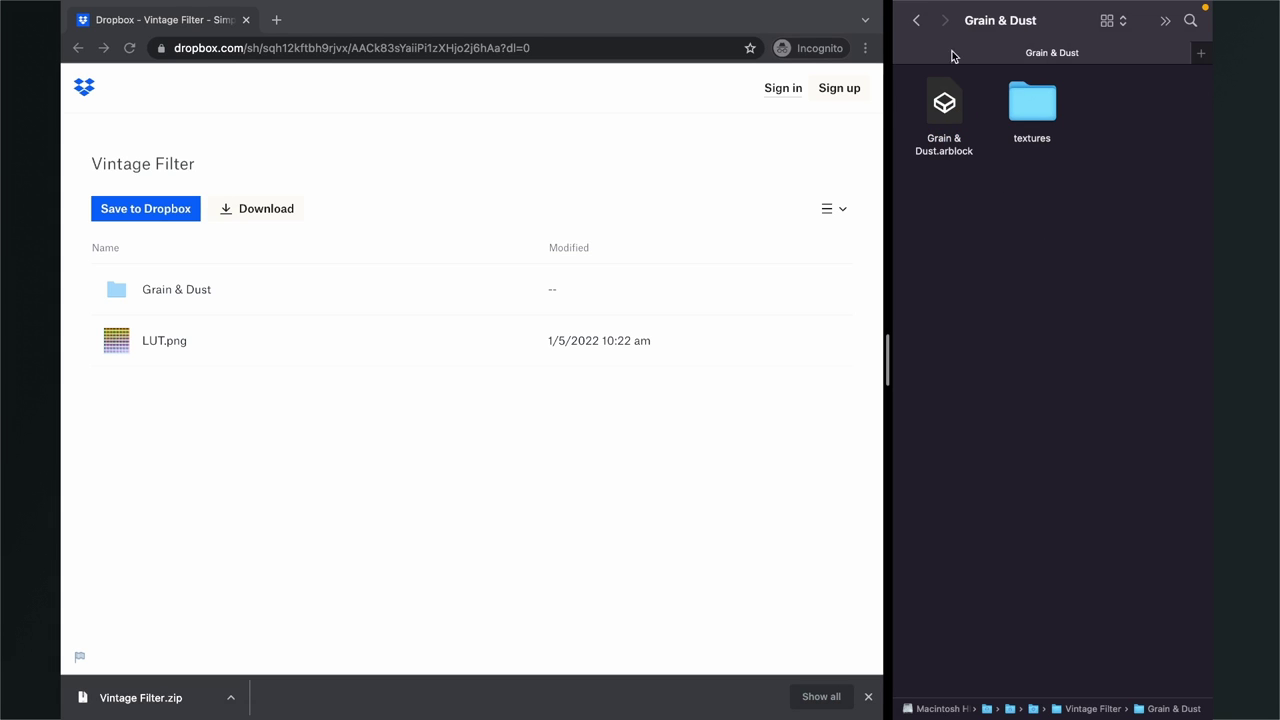
{"action": "left_click", "coordinate": [916, 22]}
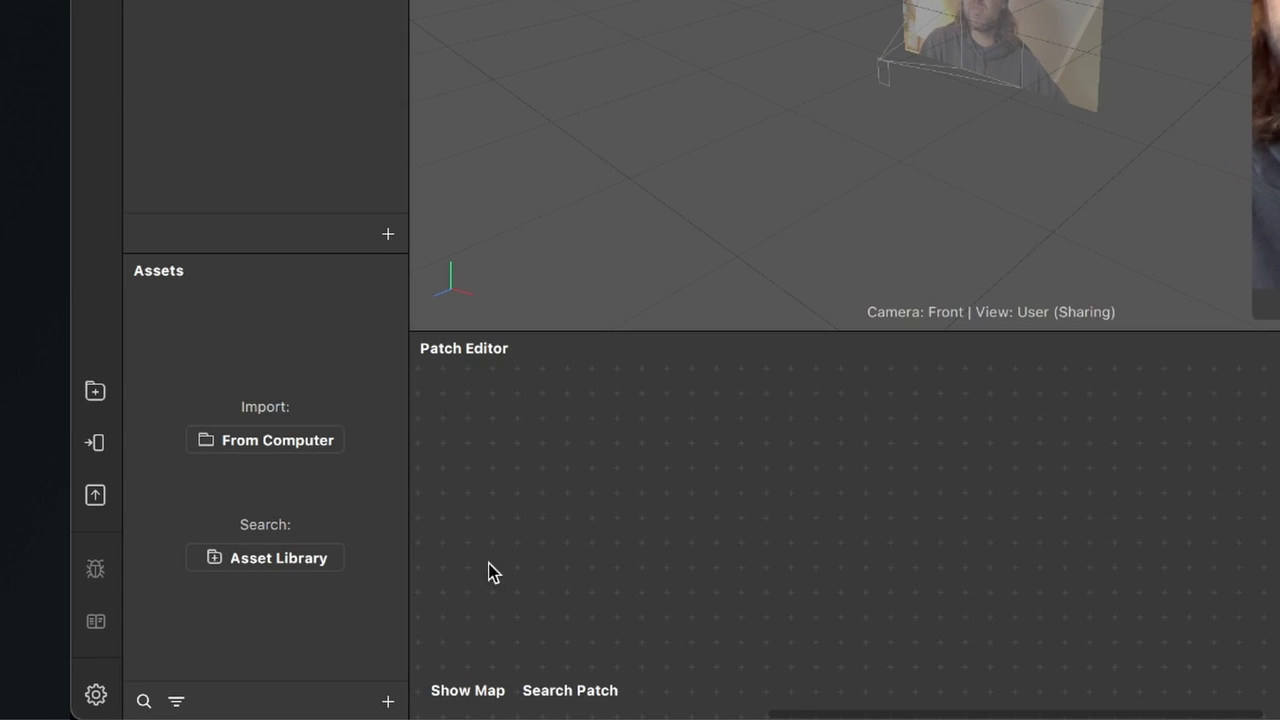
Step: Import LUT.png from the downloaded Vintage Filter folder into Spark AR Studio's assets as a Color LUT, keeping the name LUT
{"action": "left_click", "coordinate": [388, 701]}
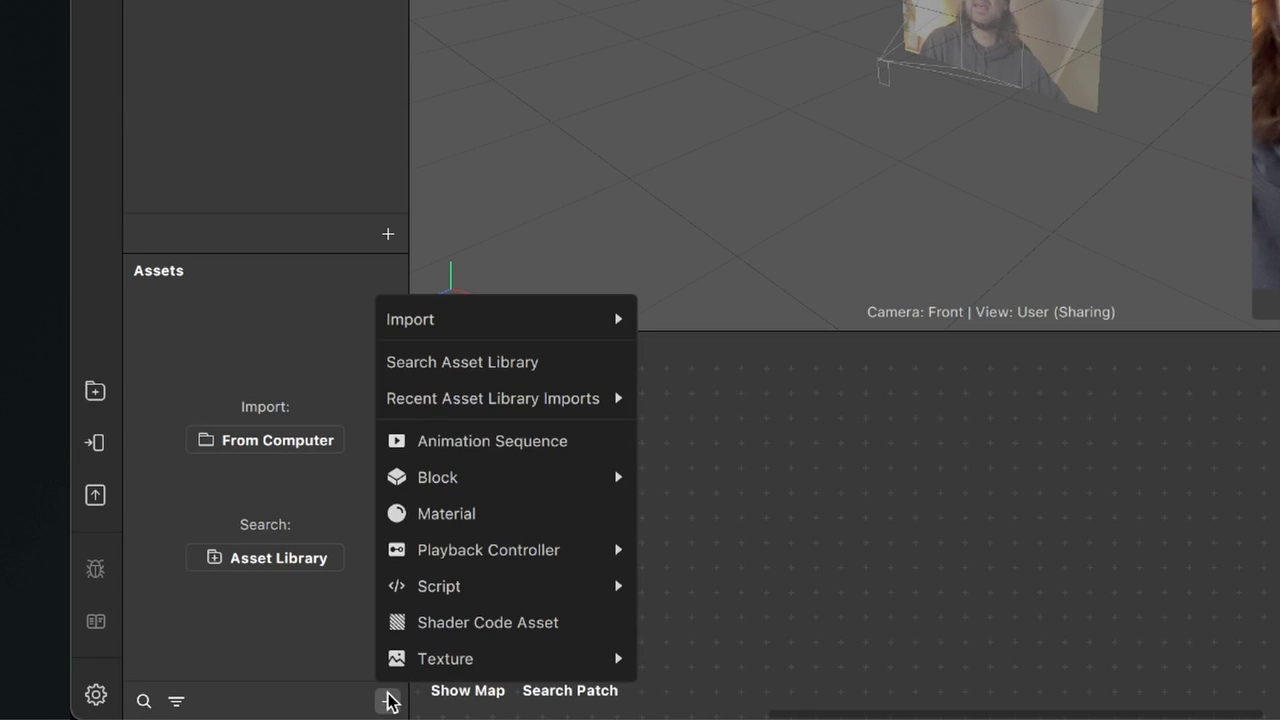
{"action": "mouse_move", "coordinate": [489, 328]}
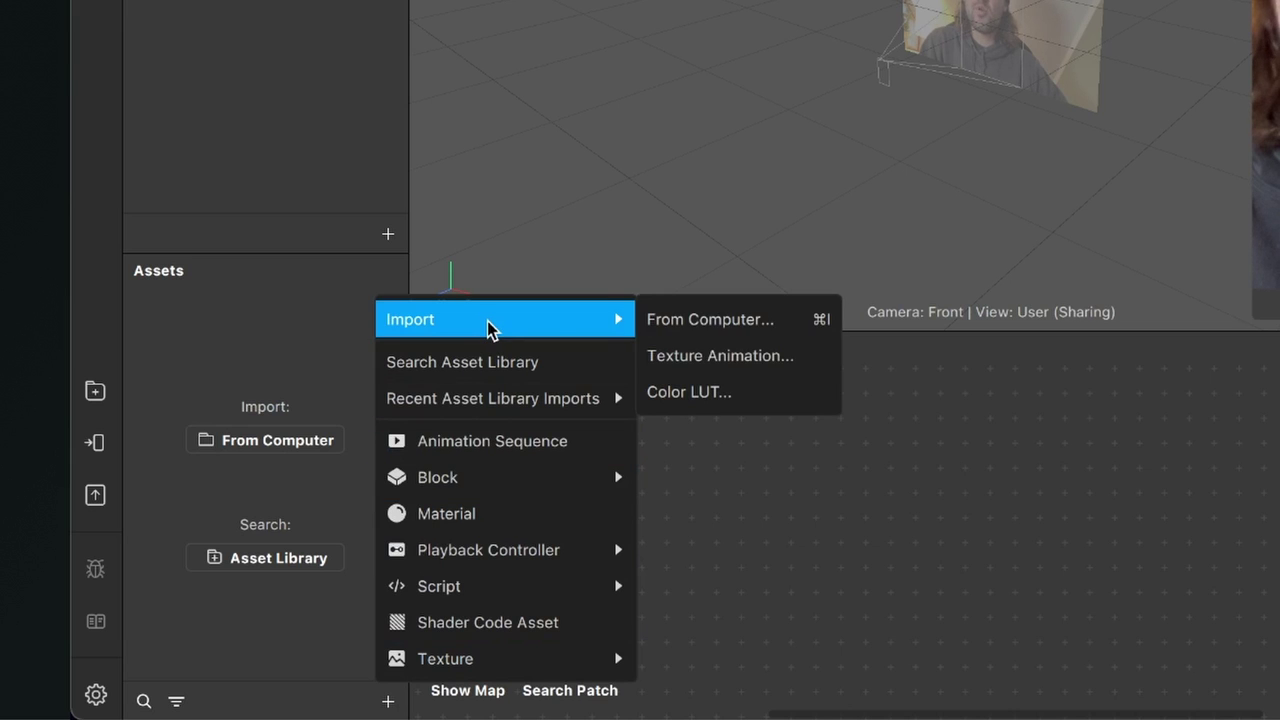
{"action": "left_click", "coordinate": [693, 393]}
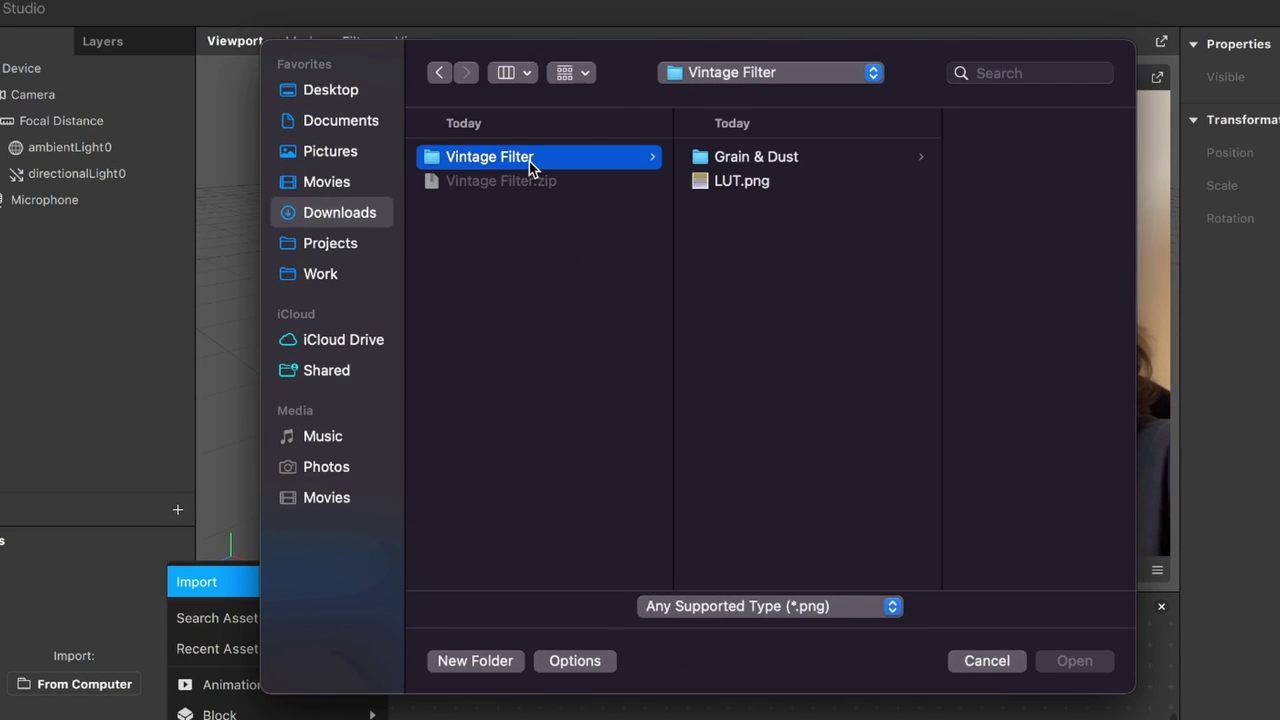
{"action": "left_click", "coordinate": [742, 183]}
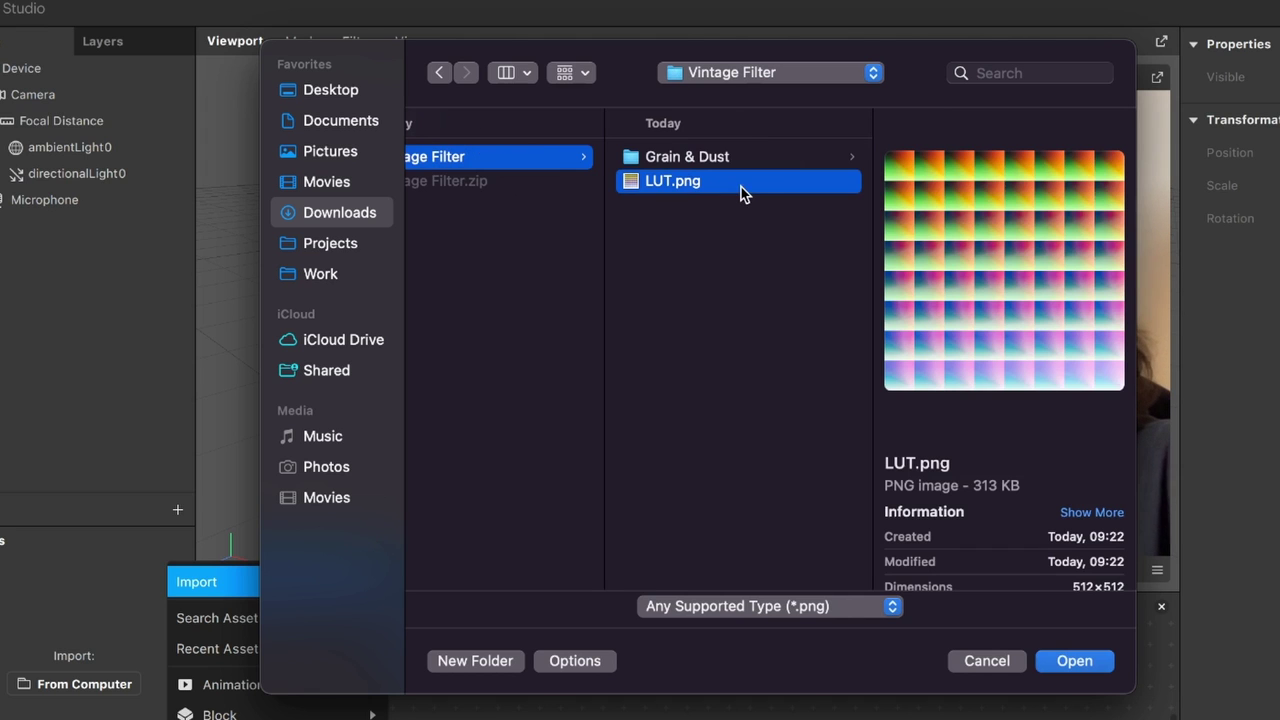
{"action": "left_click", "coordinate": [1073, 661]}
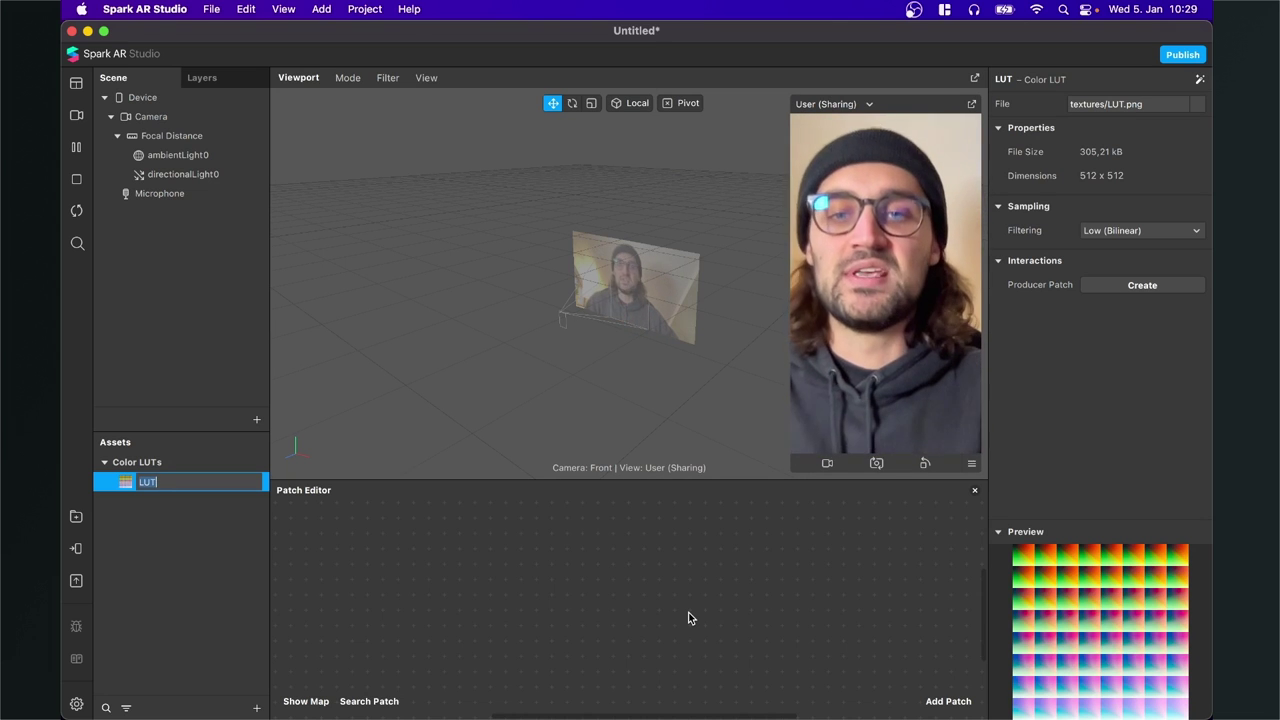
{"action": "key", "text": "Return"}
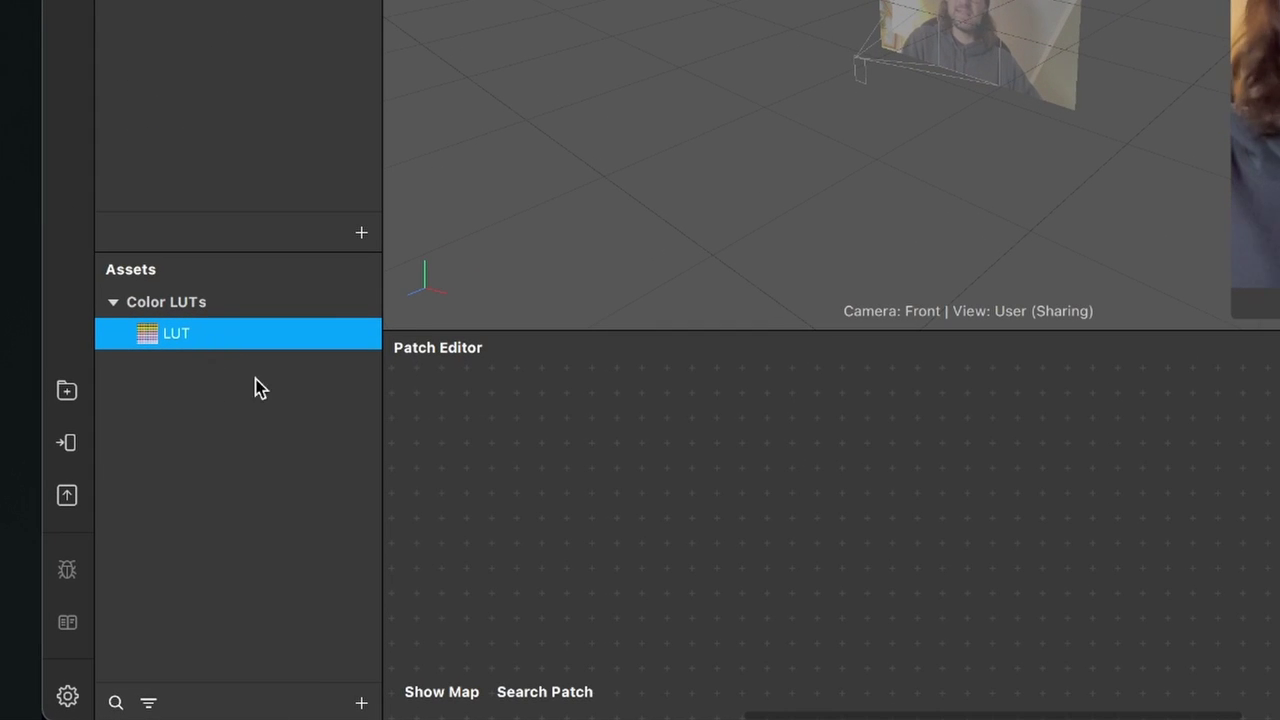
Step: Add the LUT asset to the Patch Editor together with its colorLUTShader patch
{"action": "double_click", "coordinate": [229, 340]}
{"action": "left_click_drag", "start_coordinate": [229, 340], "coordinate": [769, 534]}
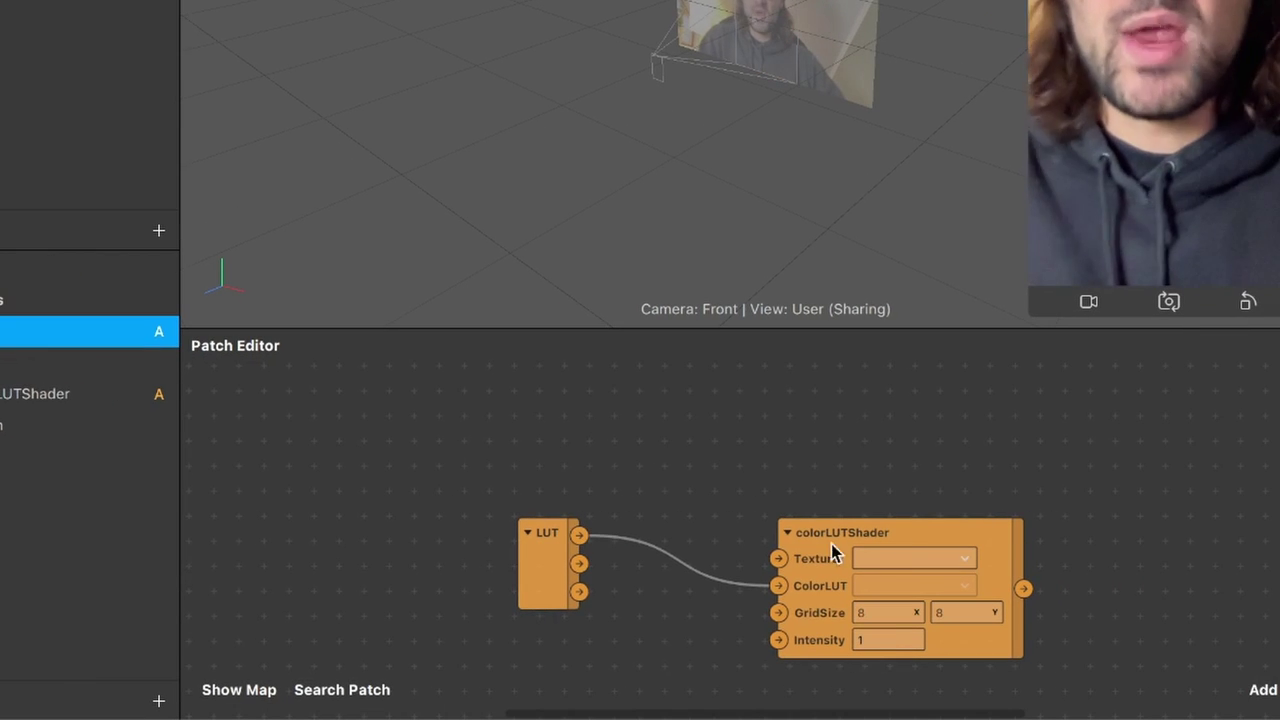
{"action": "left_click_drag", "start_coordinate": [562, 592], "coordinate": [554, 623]}
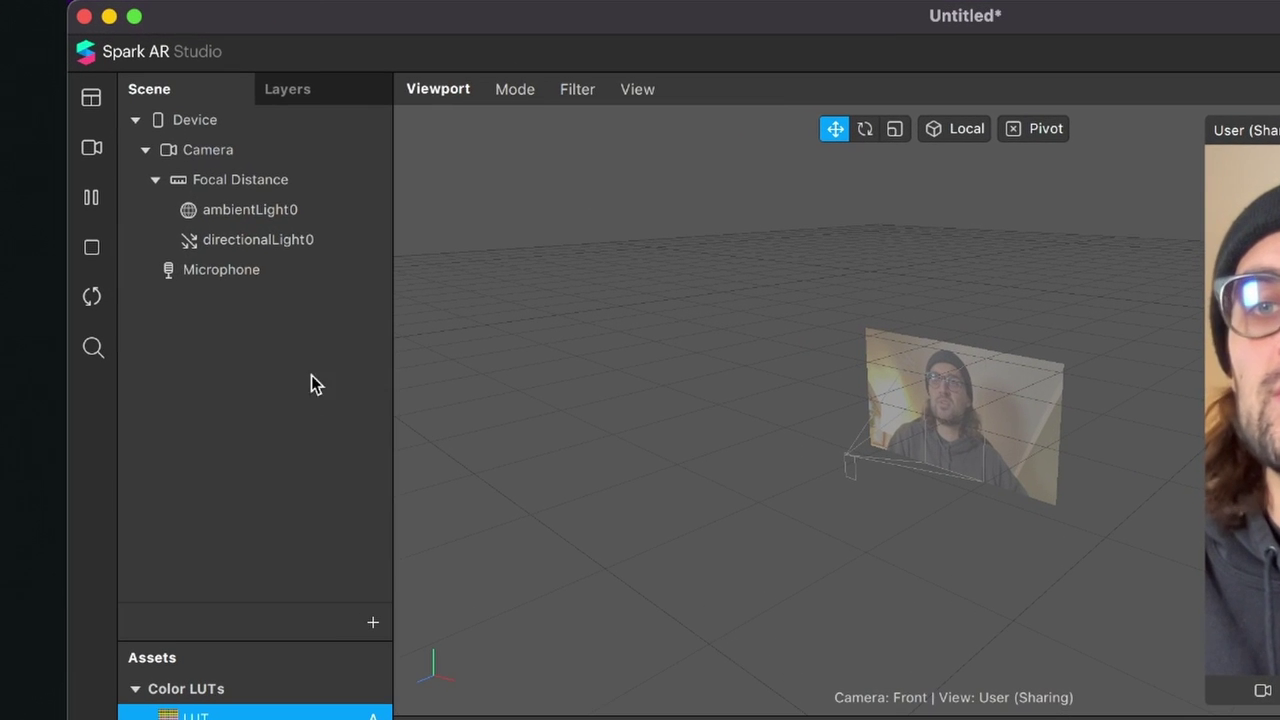
Step: Extract the Camera's texture and place cameraTexture0 in the Patch Editor above the LUT patch
{"action": "left_click", "coordinate": [227, 152]}
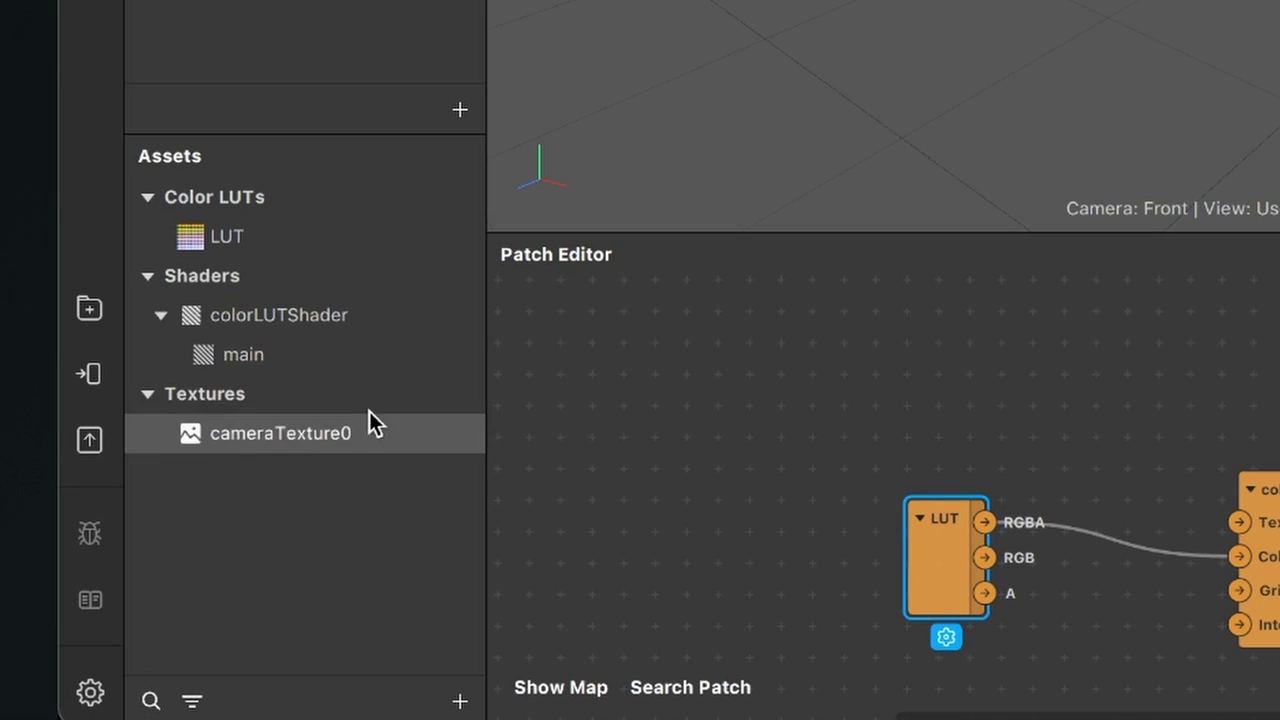
{"action": "left_click", "coordinate": [288, 436]}
{"action": "left_click_drag", "start_coordinate": [259, 433], "coordinate": [621, 425]}
{"action": "left_click_drag", "start_coordinate": [868, 375], "coordinate": [866, 386]}
Step: Line up the LUT and cameraTexture0 patches and connect cameraTexture0's RGBA output to the Texture input of colorLUTShader
{"action": "left_click_drag", "start_coordinate": [947, 544], "coordinate": [814, 597]}
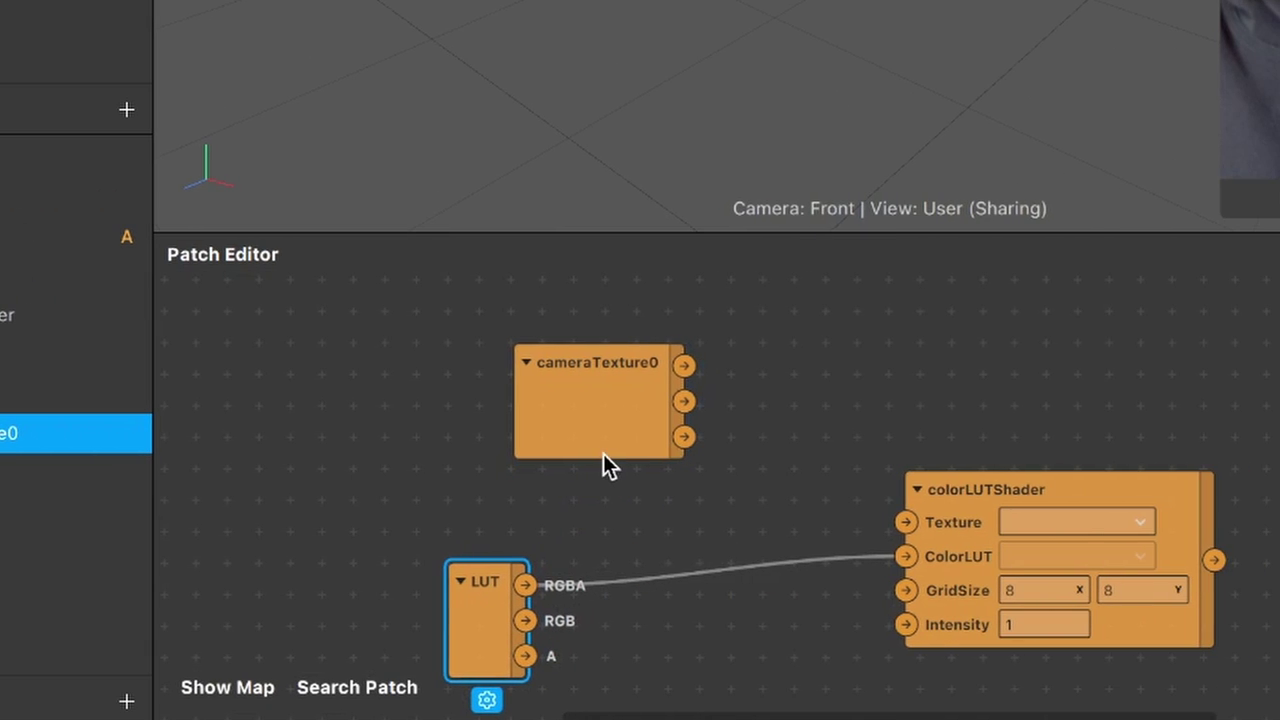
{"action": "left_click_drag", "start_coordinate": [605, 392], "coordinate": [531, 391]}
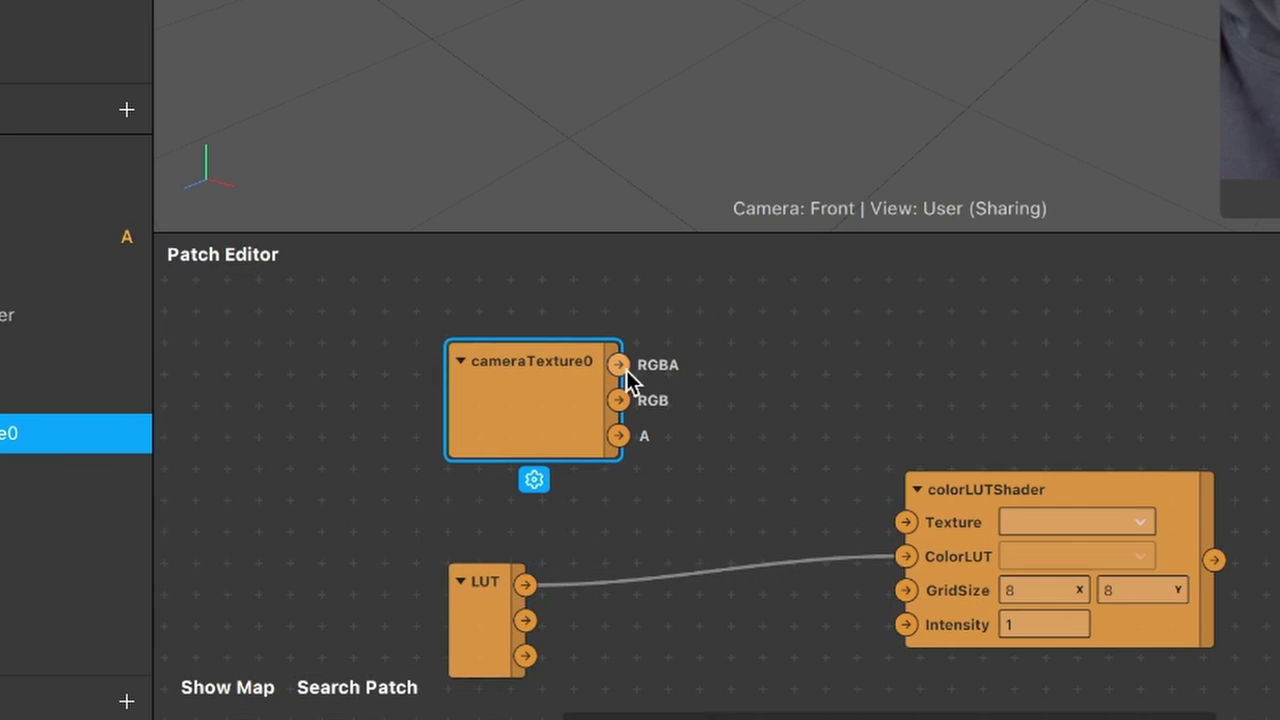
{"action": "left_click_drag", "start_coordinate": [620, 365], "coordinate": [900, 523]}
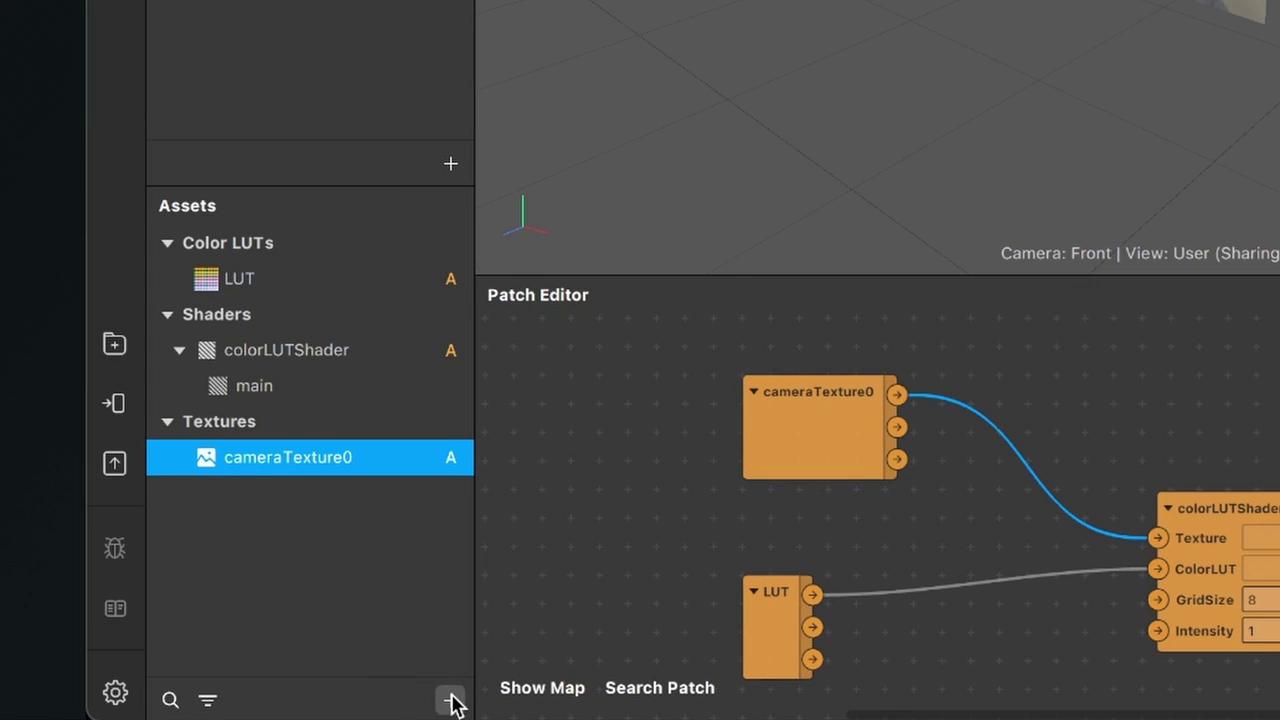
Step: Create a new material named LUT and set its shader type to Flat
{"action": "left_click", "coordinate": [451, 701]}
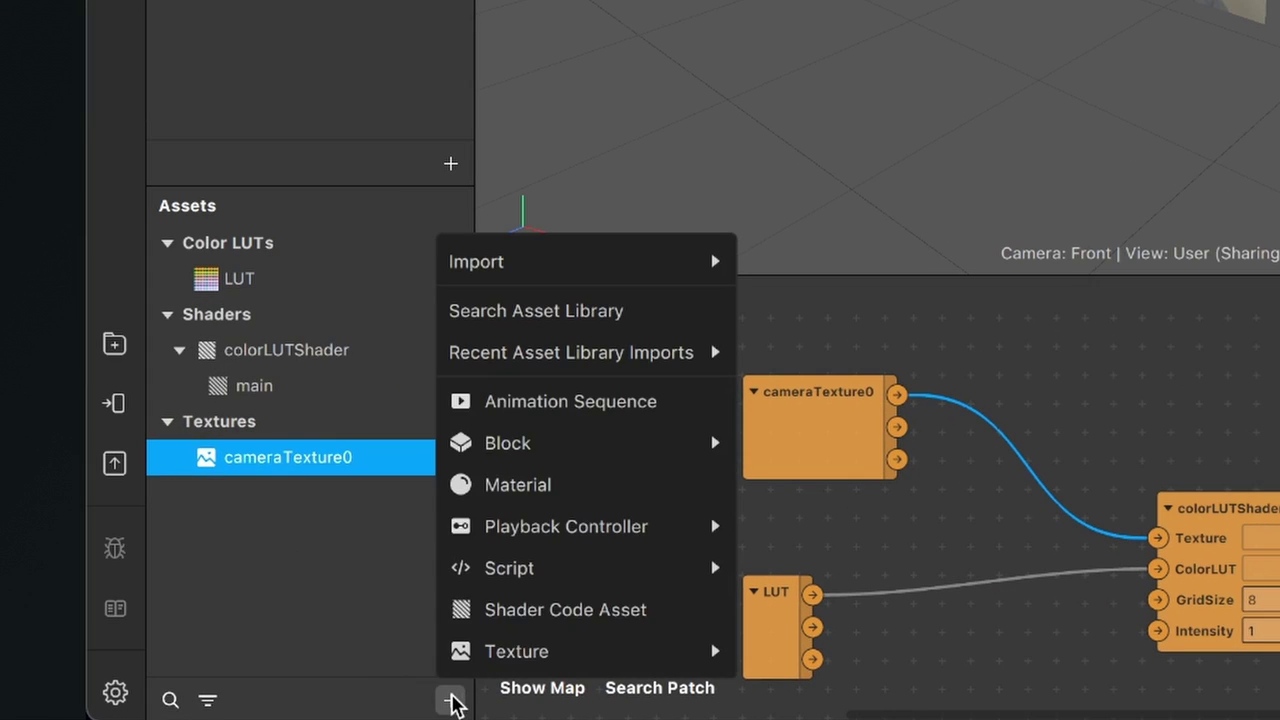
{"action": "left_click", "coordinate": [535, 490]}
{"action": "type", "text": "LUT"}
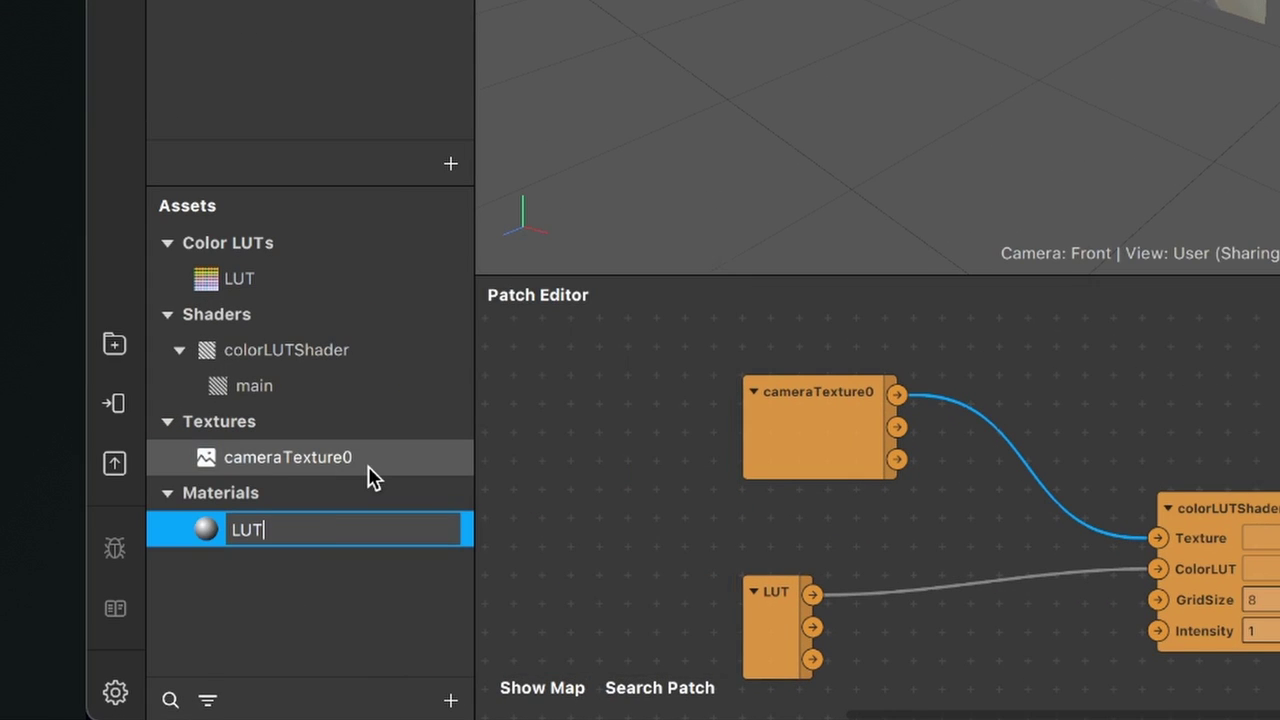
{"action": "key", "text": "Return"}
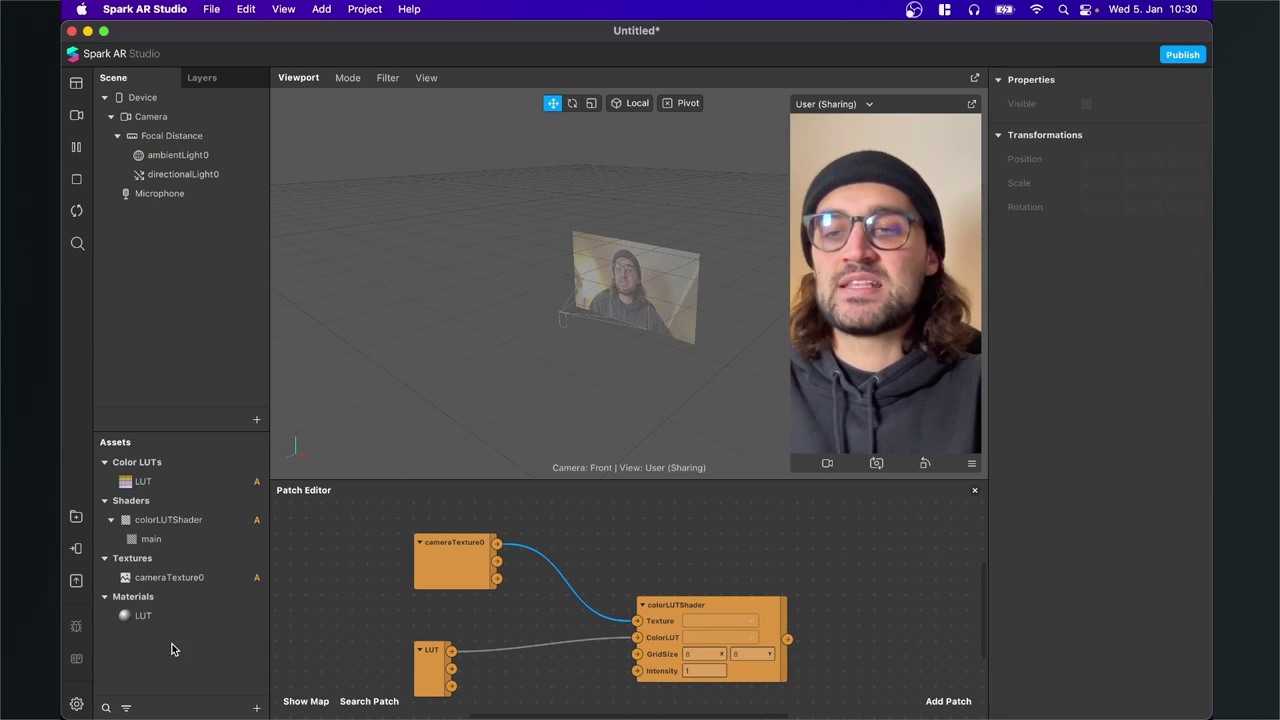
{"action": "left_click", "coordinate": [272, 550]}
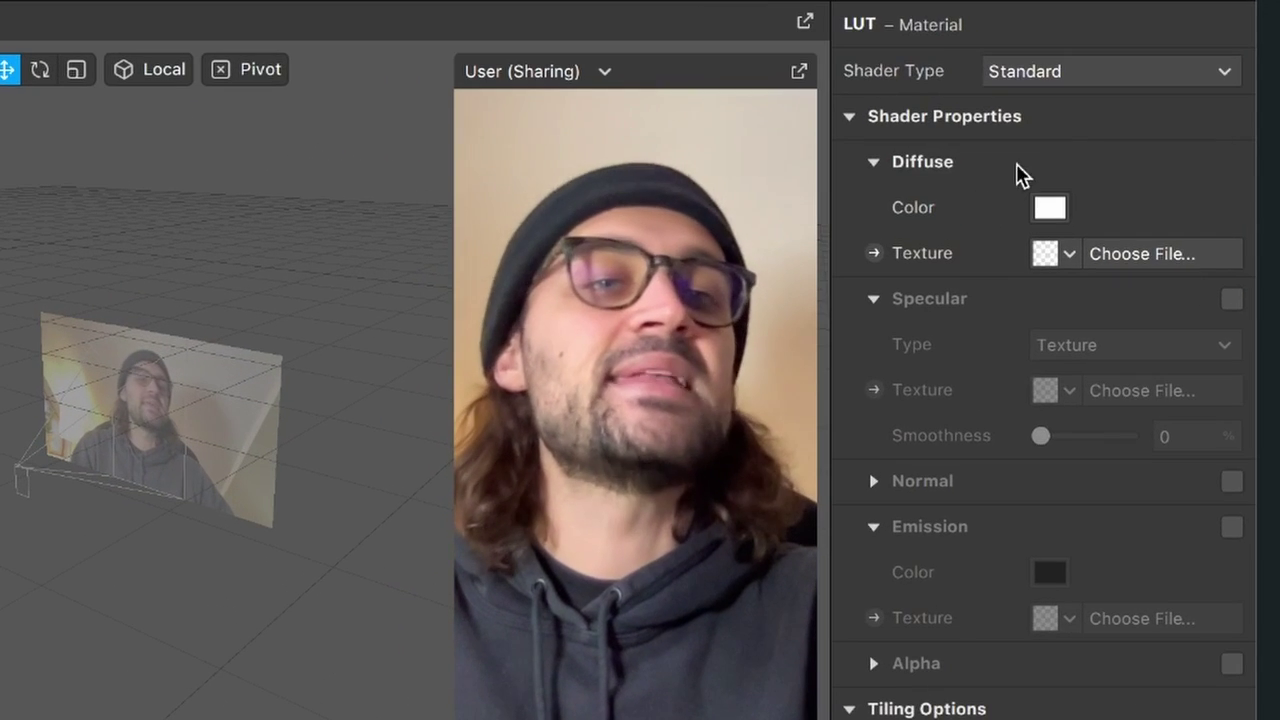
{"action": "left_click", "coordinate": [1094, 80]}
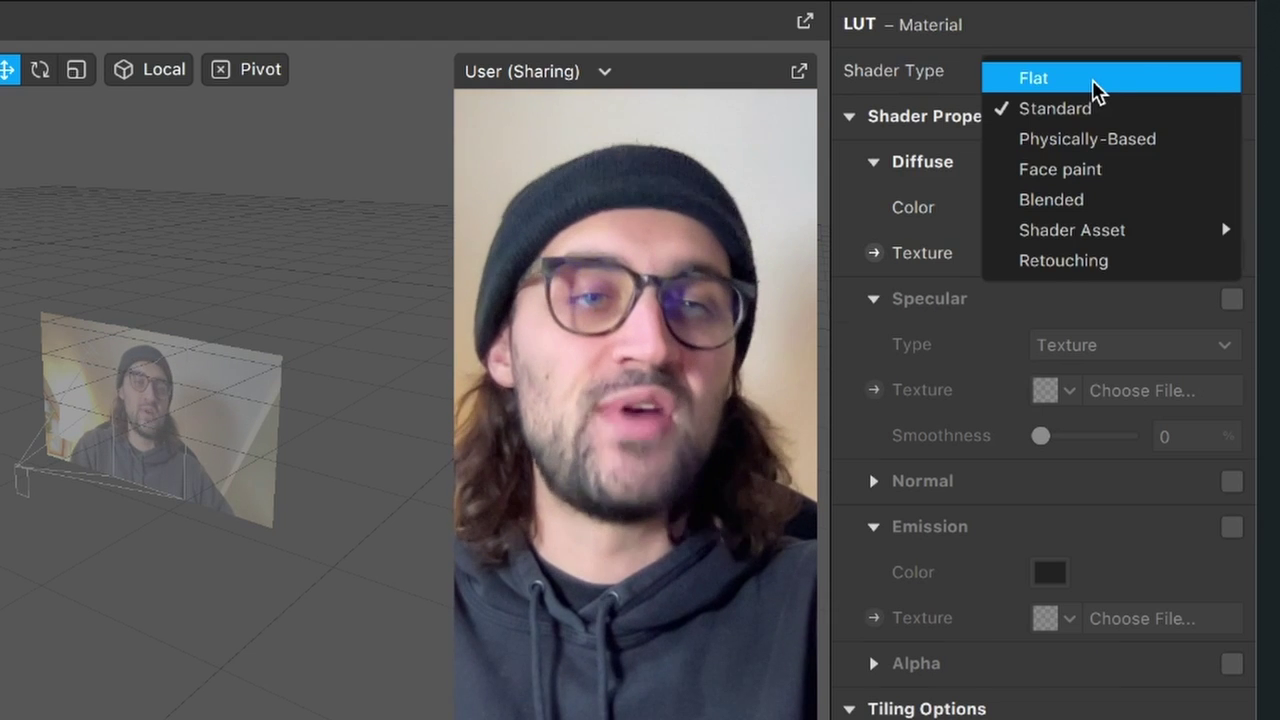
{"action": "left_click", "coordinate": [1094, 80]}
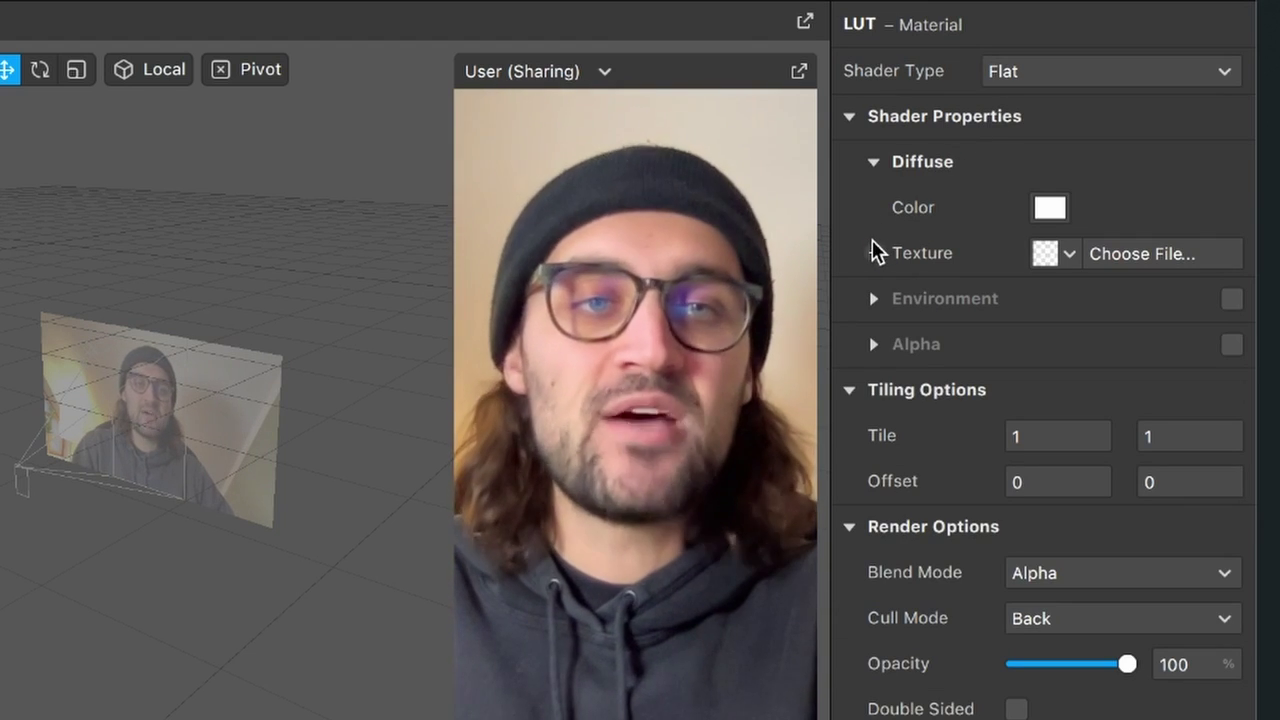
Step: Create a patch for the LUT material's Diffuse Texture and connect the colorLUTShader output to it
{"action": "left_click", "coordinate": [872, 252]}
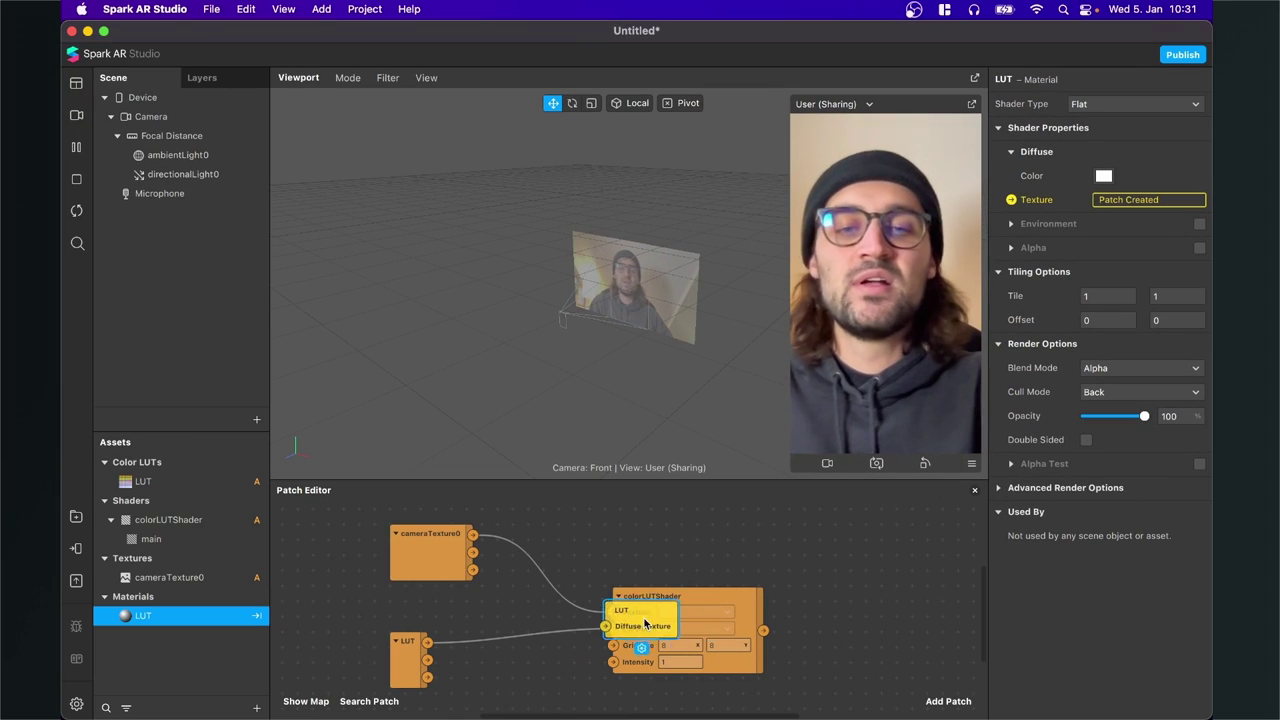
{"action": "left_click_drag", "start_coordinate": [645, 623], "coordinate": [892, 608]}
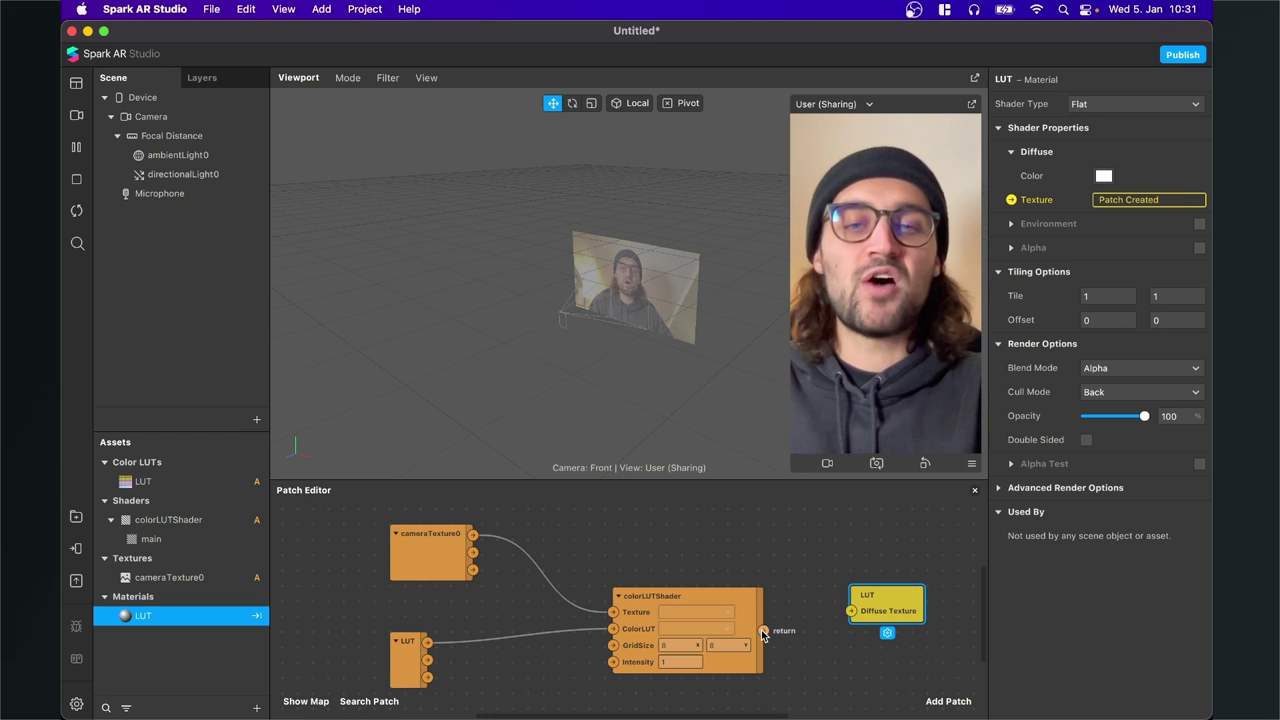
{"action": "left_click_drag", "start_coordinate": [761, 630], "coordinate": [850, 612]}
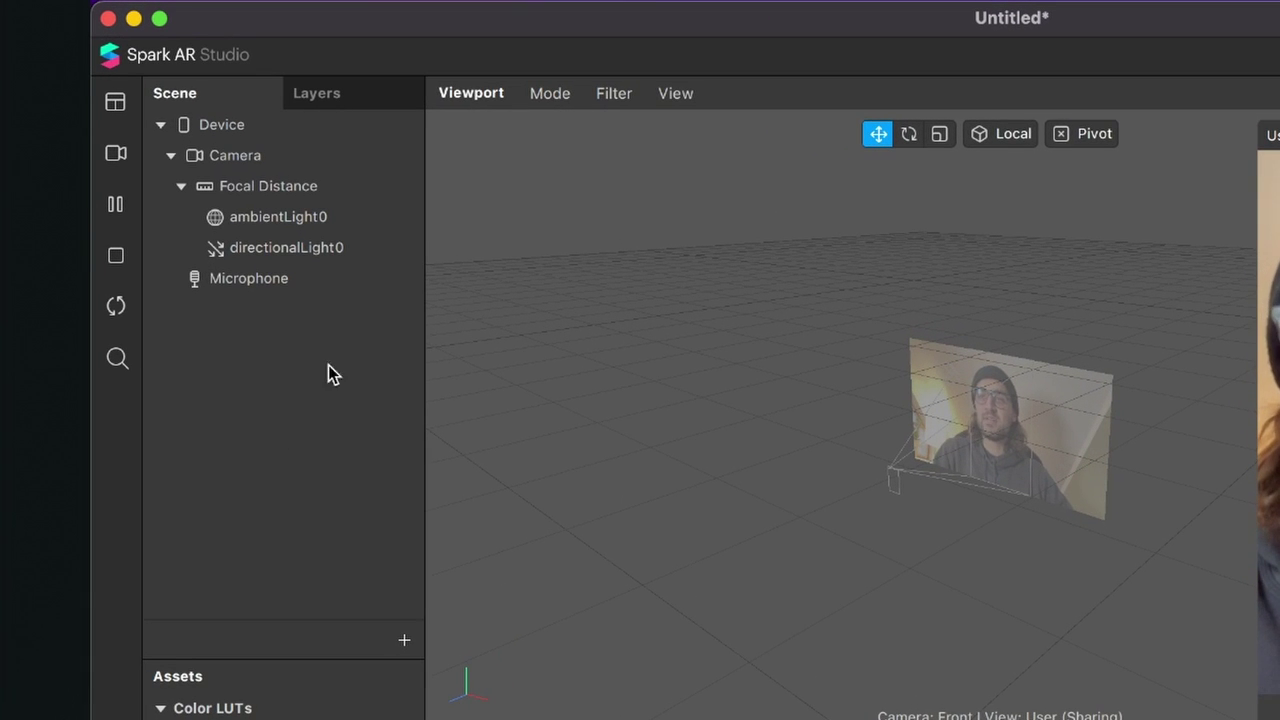
Step: Insert a Rectangle object into the scene
{"action": "left_click", "coordinate": [402, 643]}
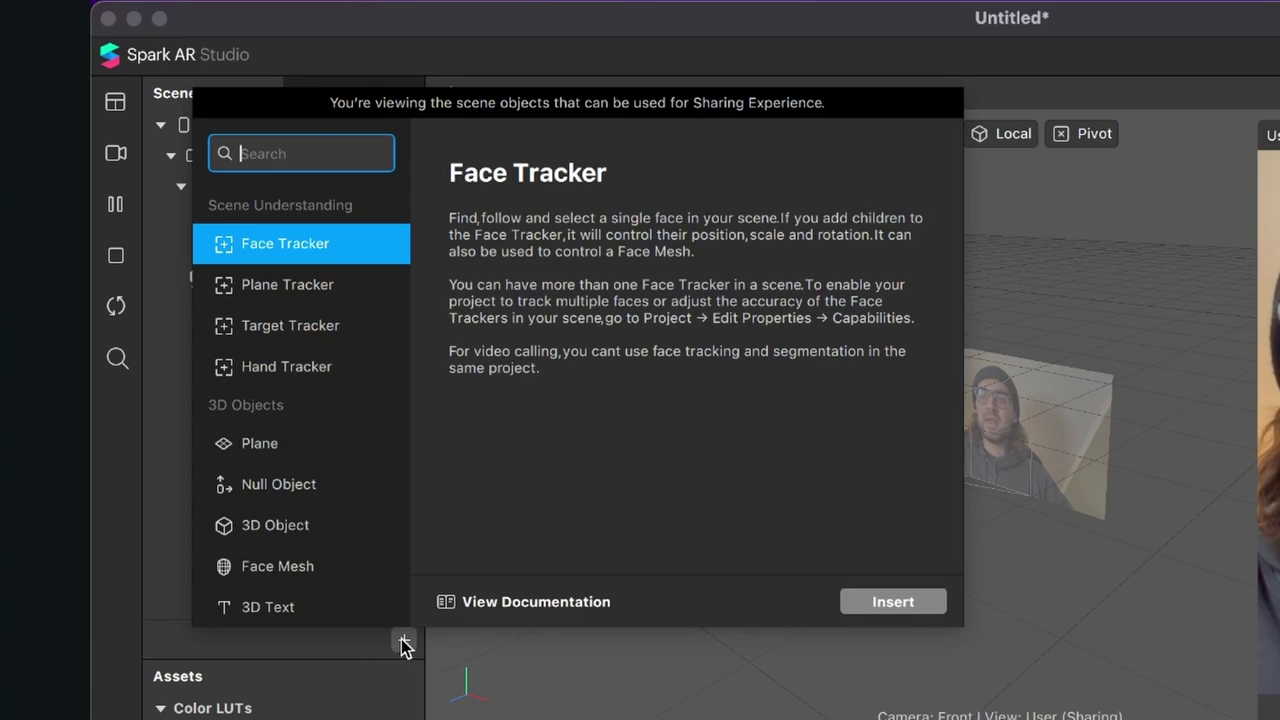
{"action": "type", "text": "Rect"}
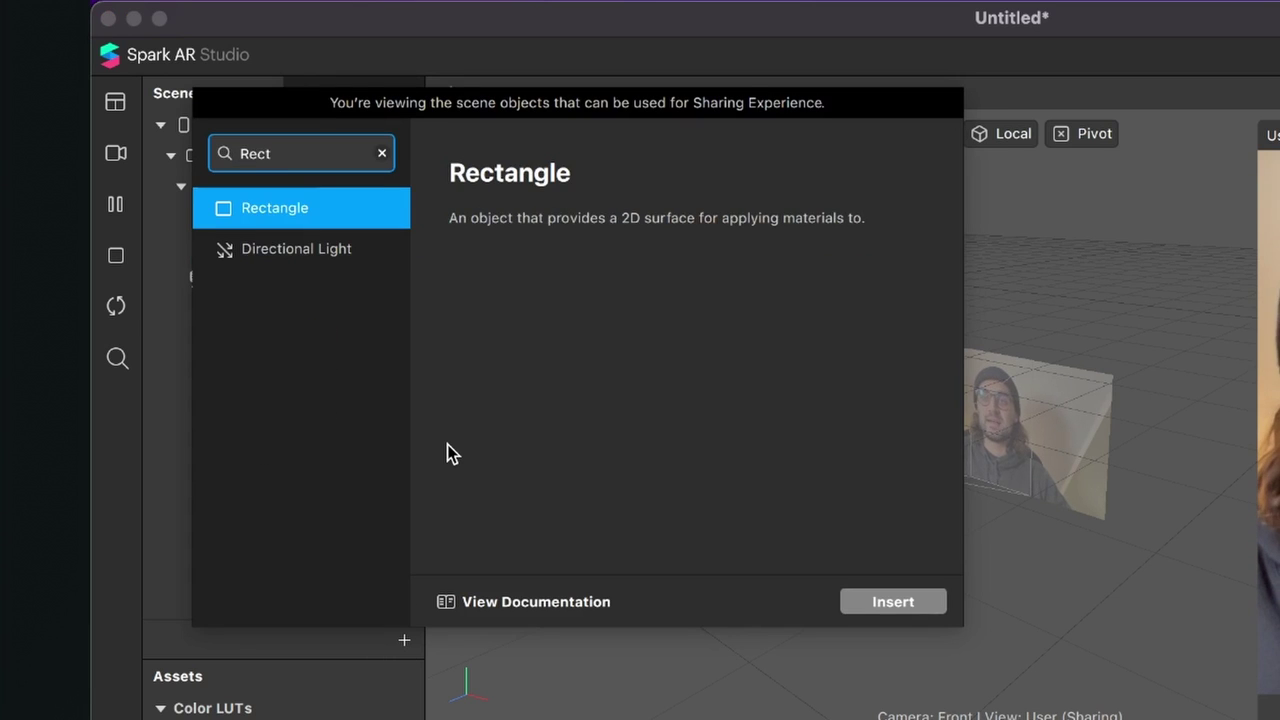
{"action": "key", "text": "Return"}
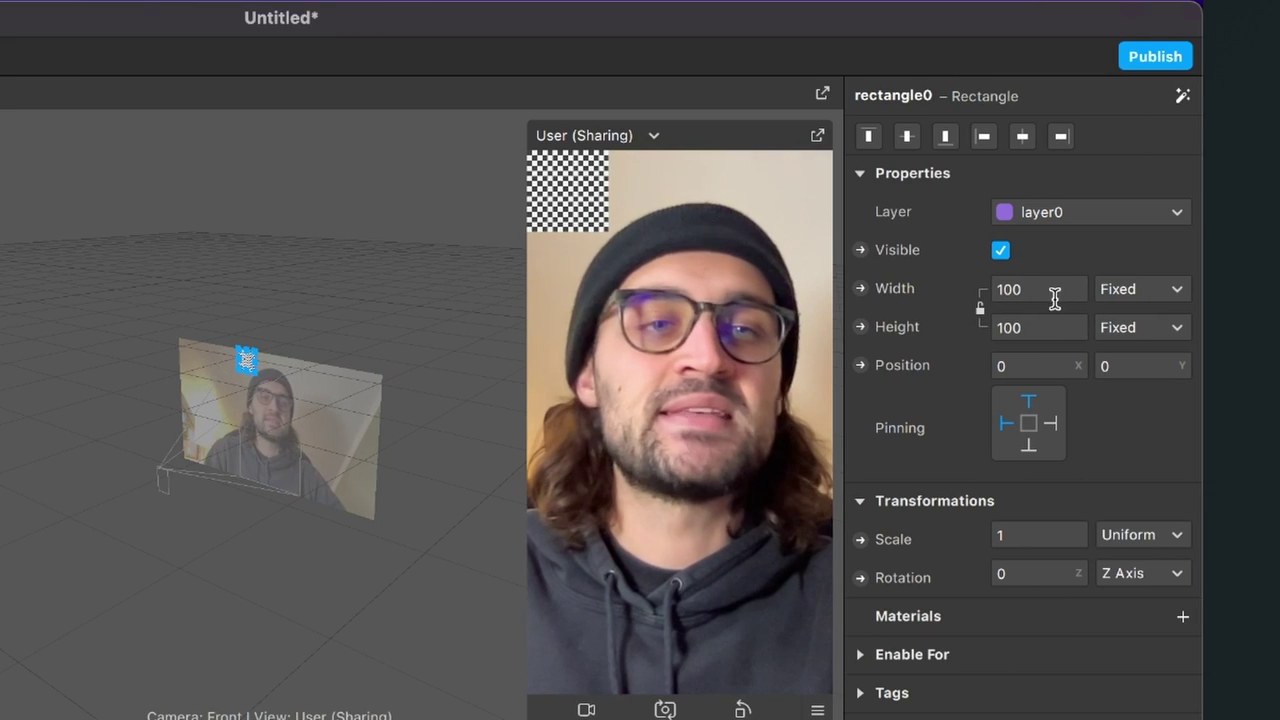
Step: Make the rectangle fill the full width and height of the screen and assign the LUT material to it
{"action": "left_click", "coordinate": [1045, 290]}
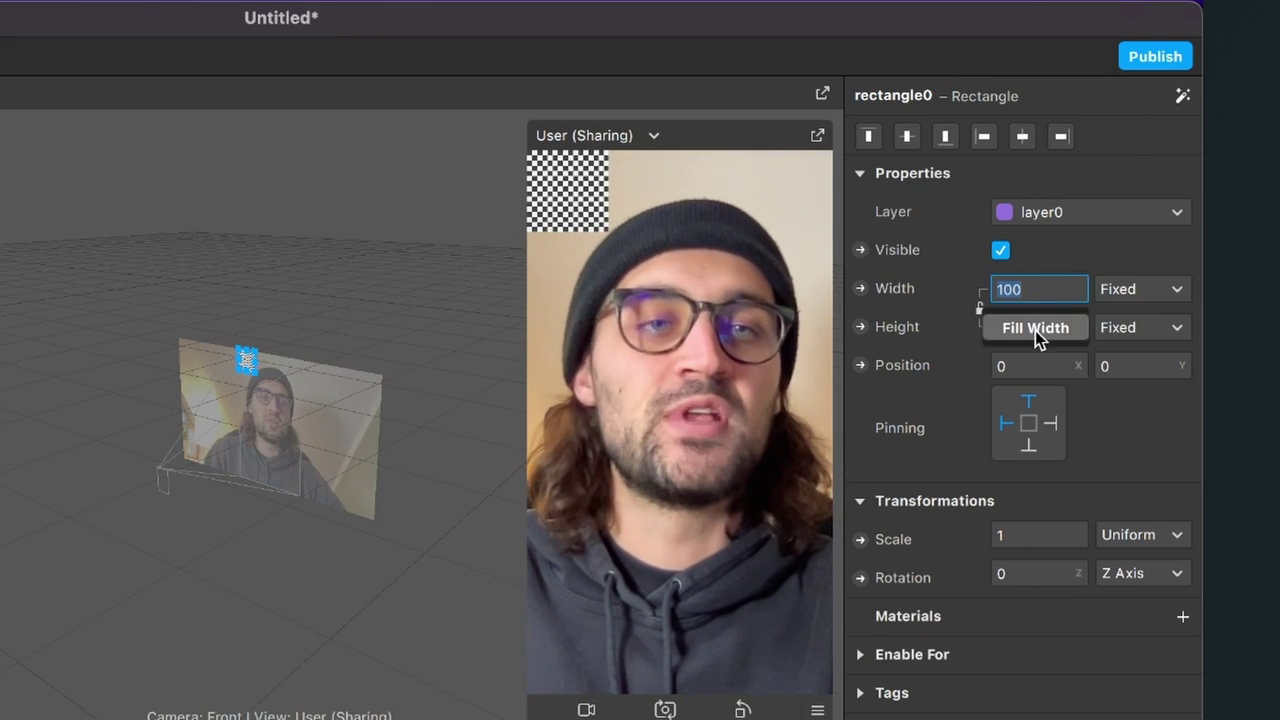
{"action": "left_click", "coordinate": [1035, 330]}
{"action": "left_click", "coordinate": [1045, 328]}
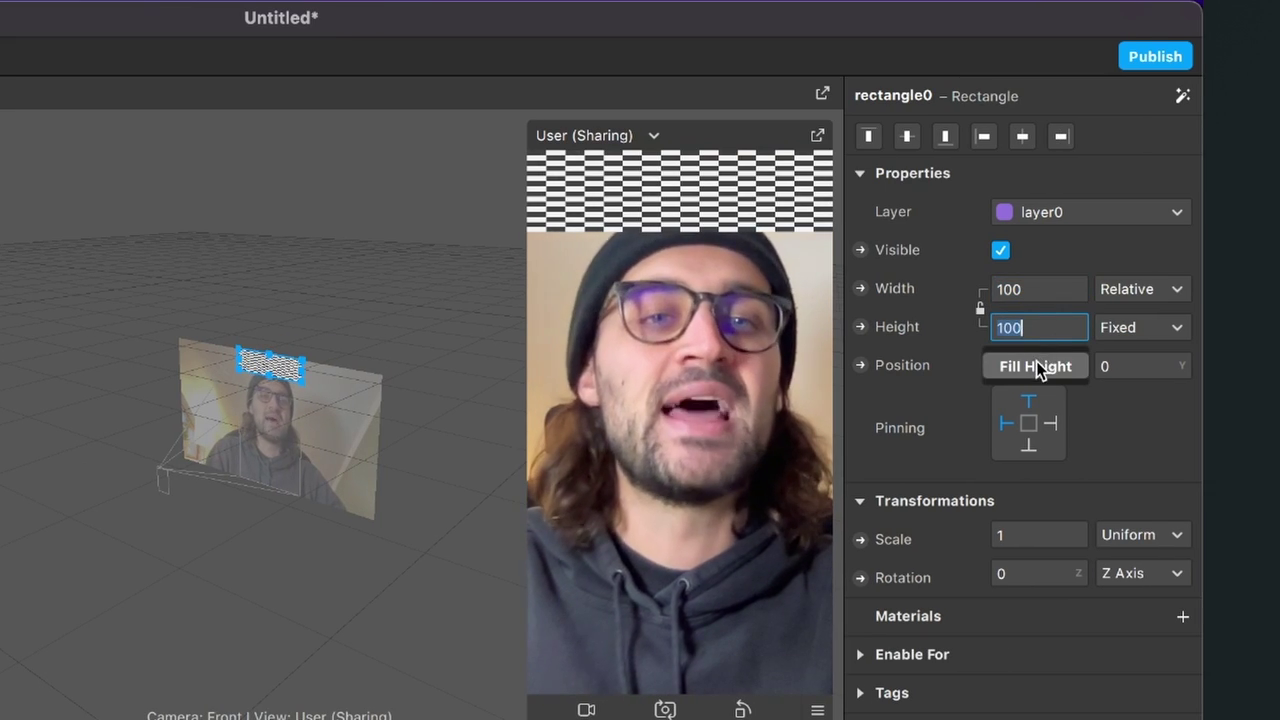
{"action": "left_click", "coordinate": [1036, 366]}
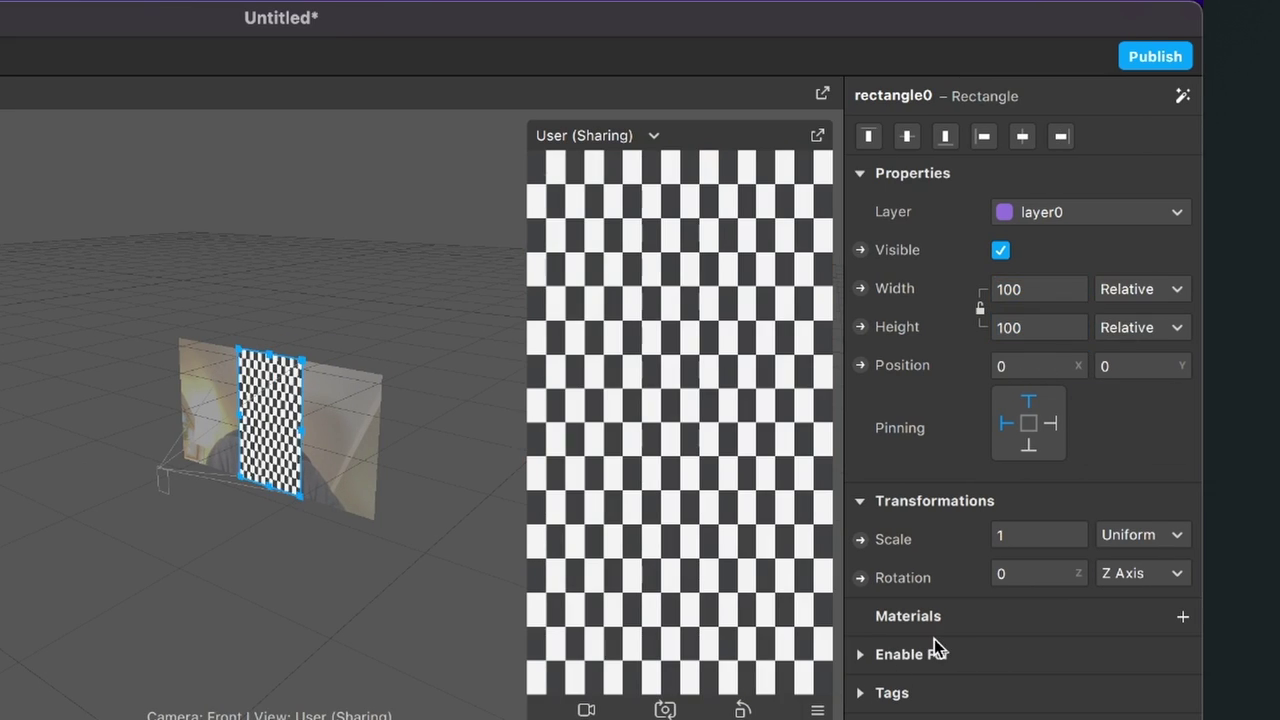
{"action": "left_click", "coordinate": [1183, 618]}
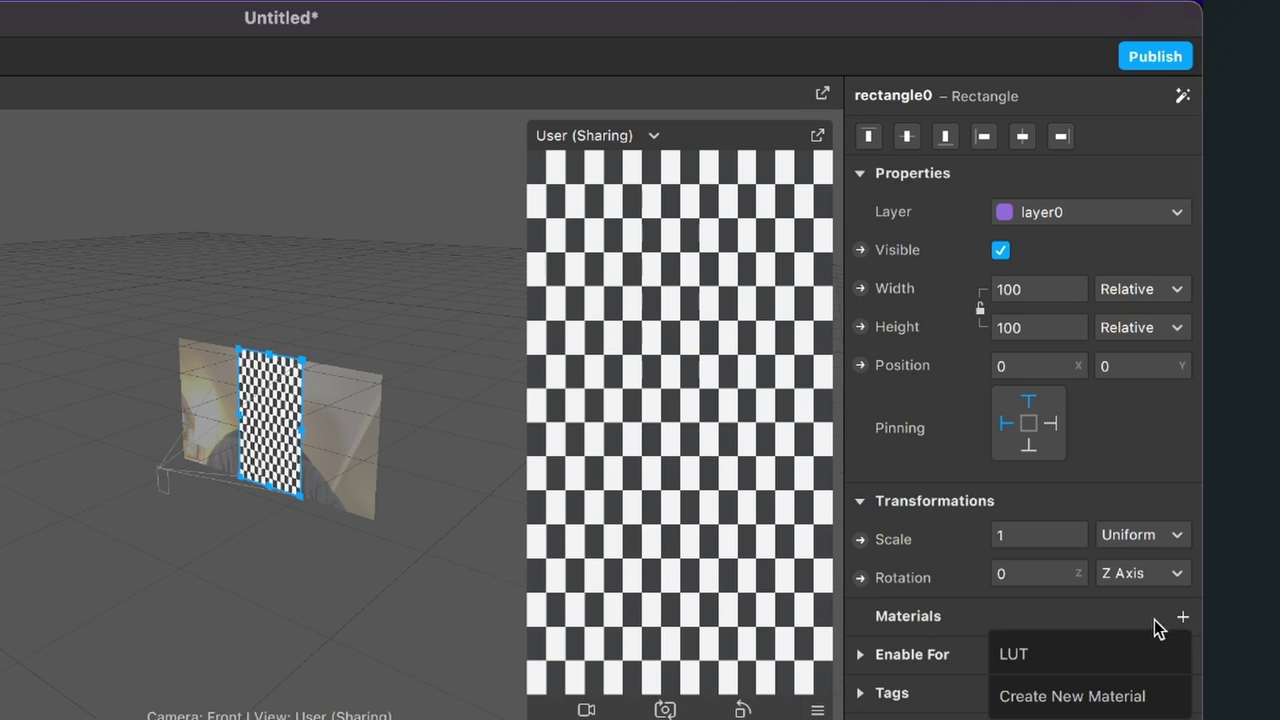
{"action": "left_click", "coordinate": [1066, 654]}
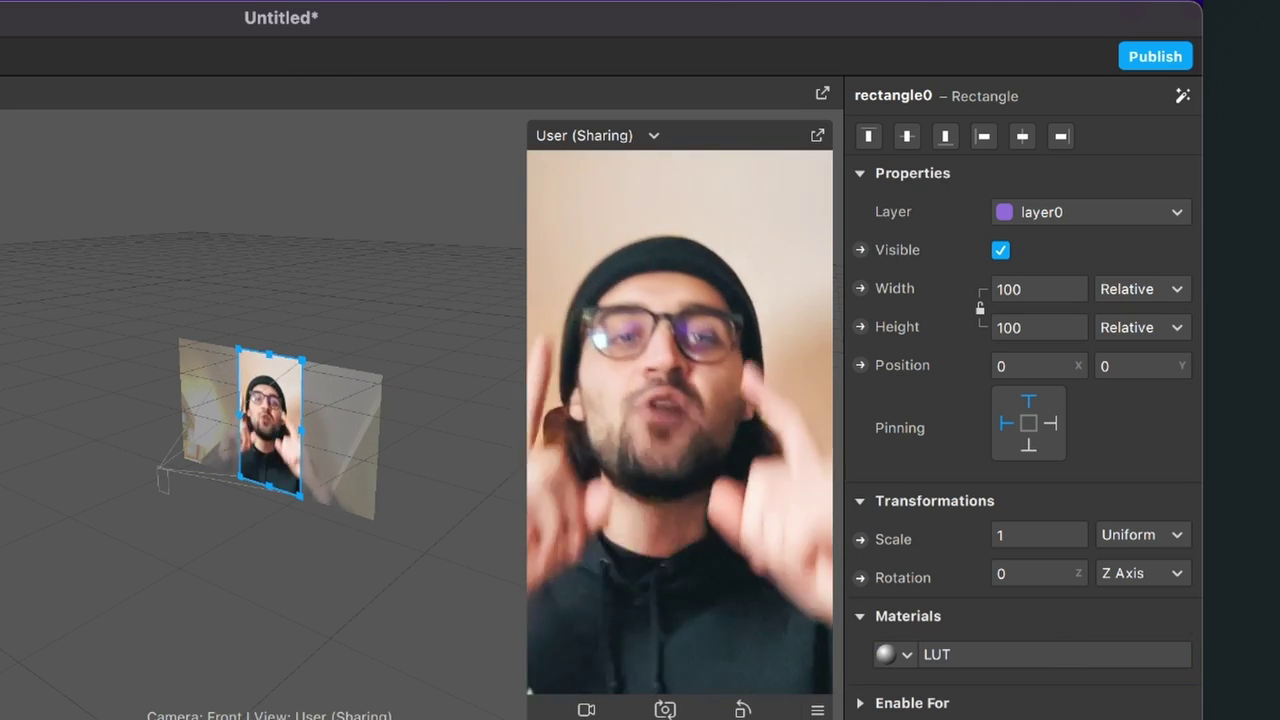
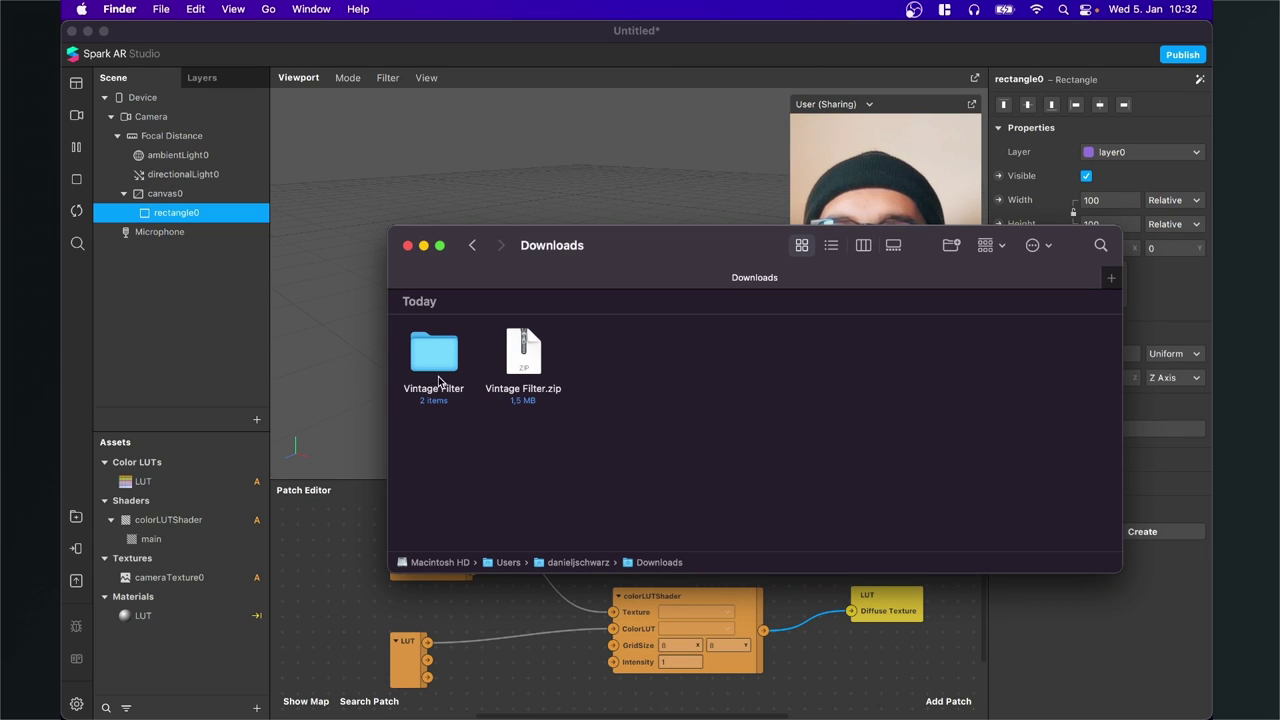
Step: Import Grain & Dust.arblock from the Grain & Dust subfolder of the downloaded Vintage Filter folder into the project's assets
{"action": "double_click", "coordinate": [438, 360]}
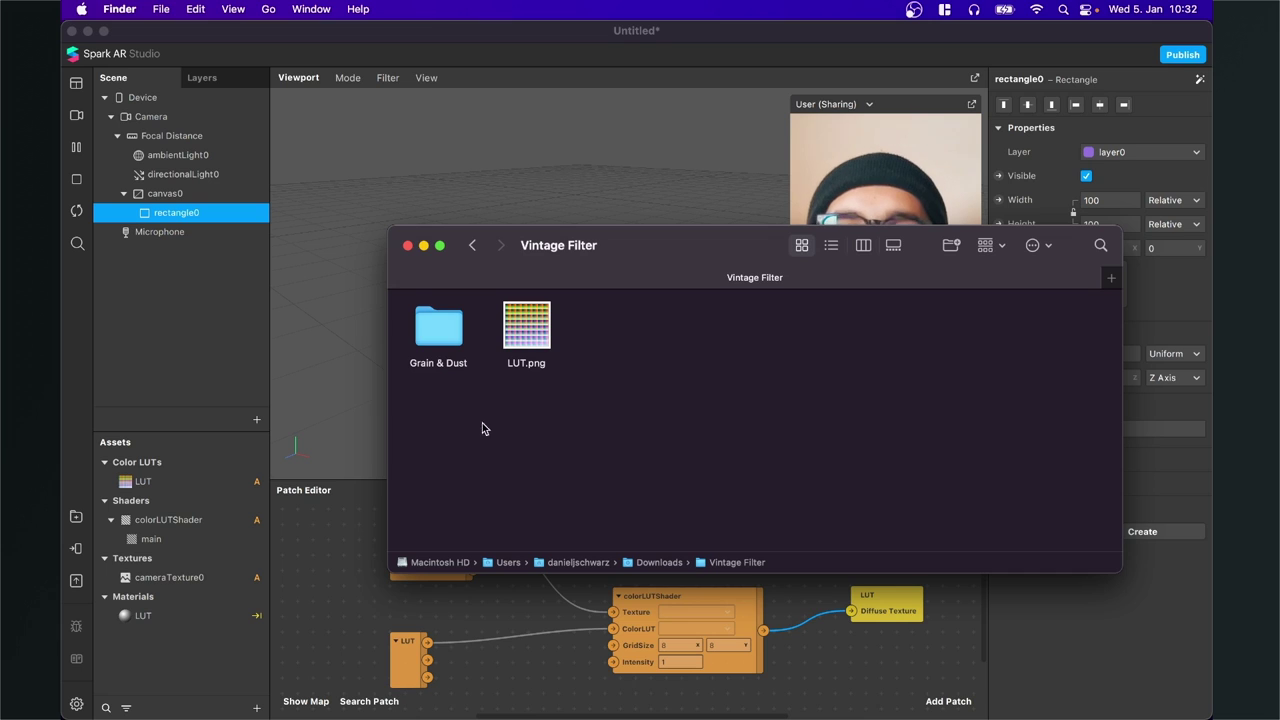
{"action": "double_click", "coordinate": [436, 336]}
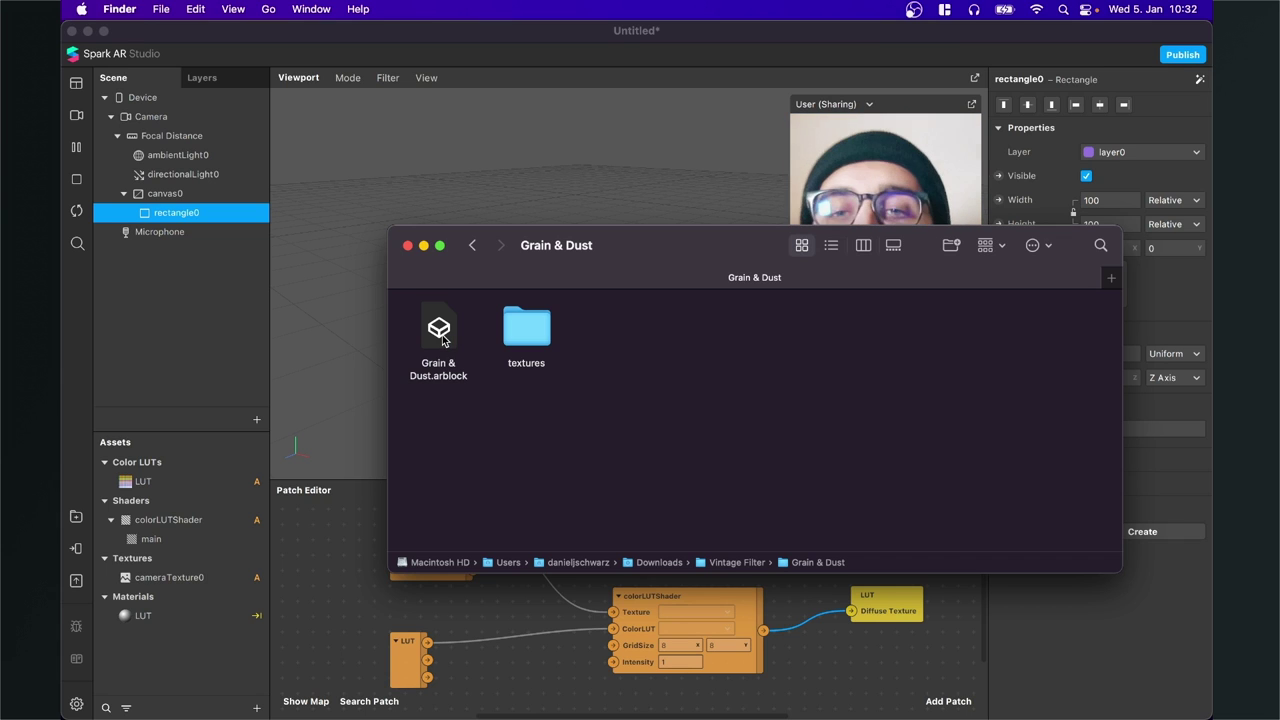
{"action": "left_click_drag", "start_coordinate": [436, 340], "coordinate": [192, 652]}
{"action": "left_click", "coordinate": [328, 544]}
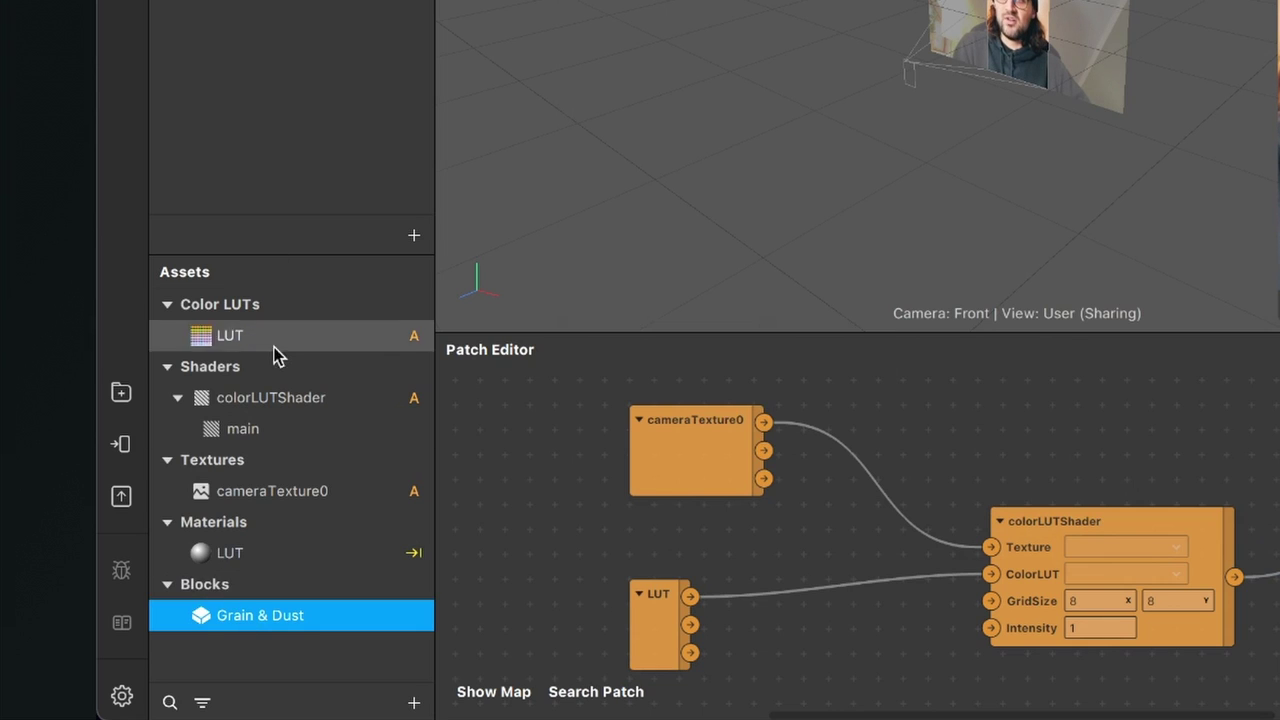
Step: Add the imported Grain & Dust block from the assets to the scene
{"action": "left_click", "coordinate": [297, 617]}
{"action": "left_click_drag", "start_coordinate": [294, 614], "coordinate": [336, 71]}
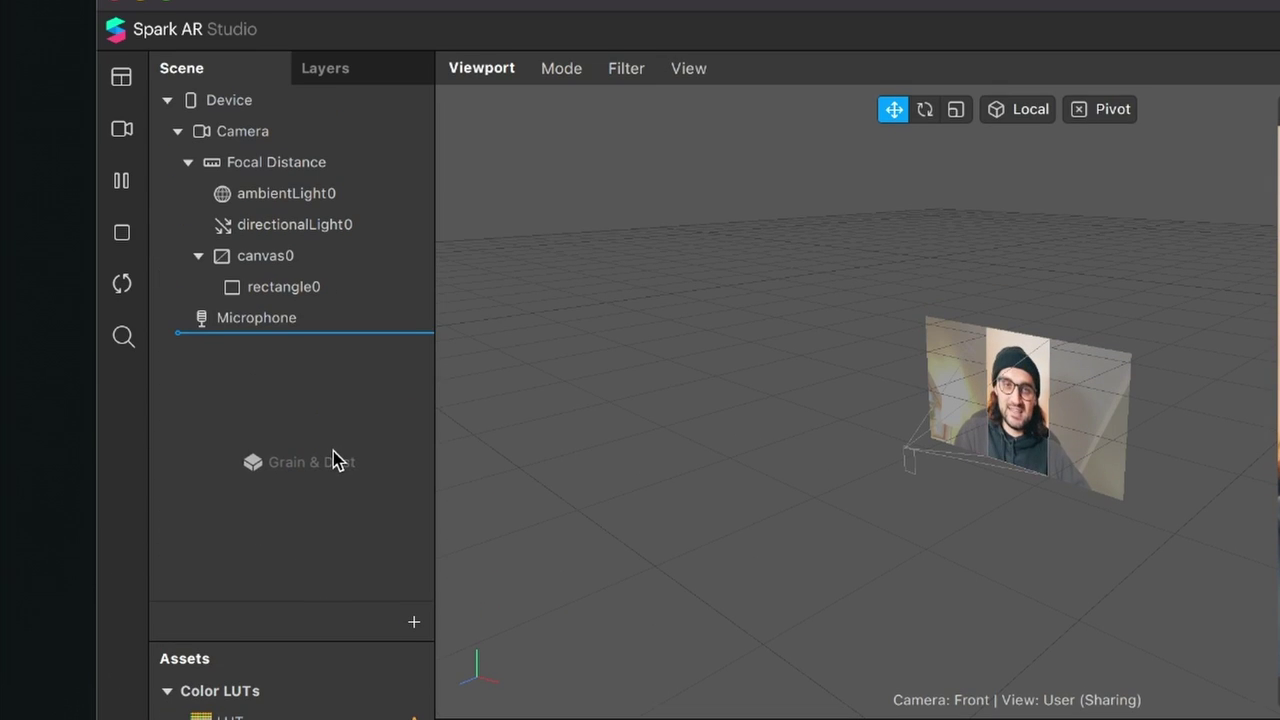
{"action": "left_click_drag", "start_coordinate": [333, 461], "coordinate": [332, 457]}
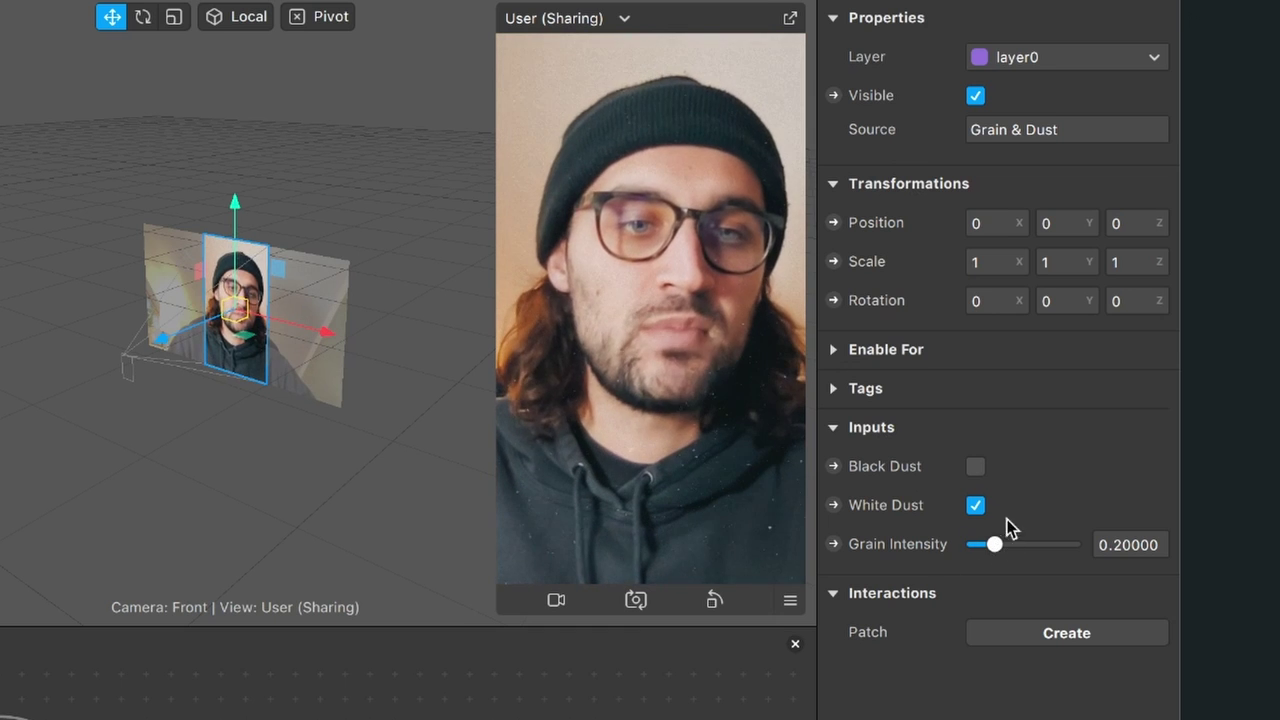
Step: Try a Grain Intensity of about 0.84 on the Grain & Dust block and bring it back down to about 0.20
{"action": "left_click_drag", "start_coordinate": [994, 548], "coordinate": [1053, 547]}
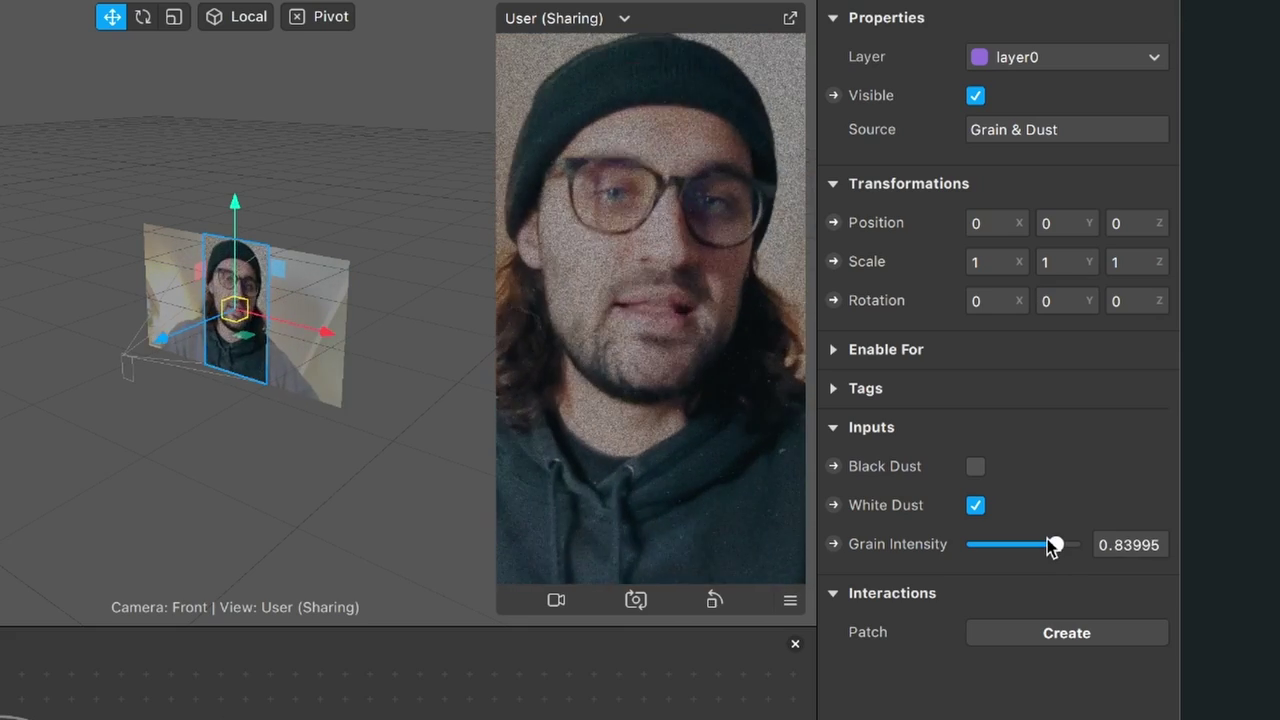
{"action": "left_click_drag", "start_coordinate": [1052, 547], "coordinate": [998, 546]}
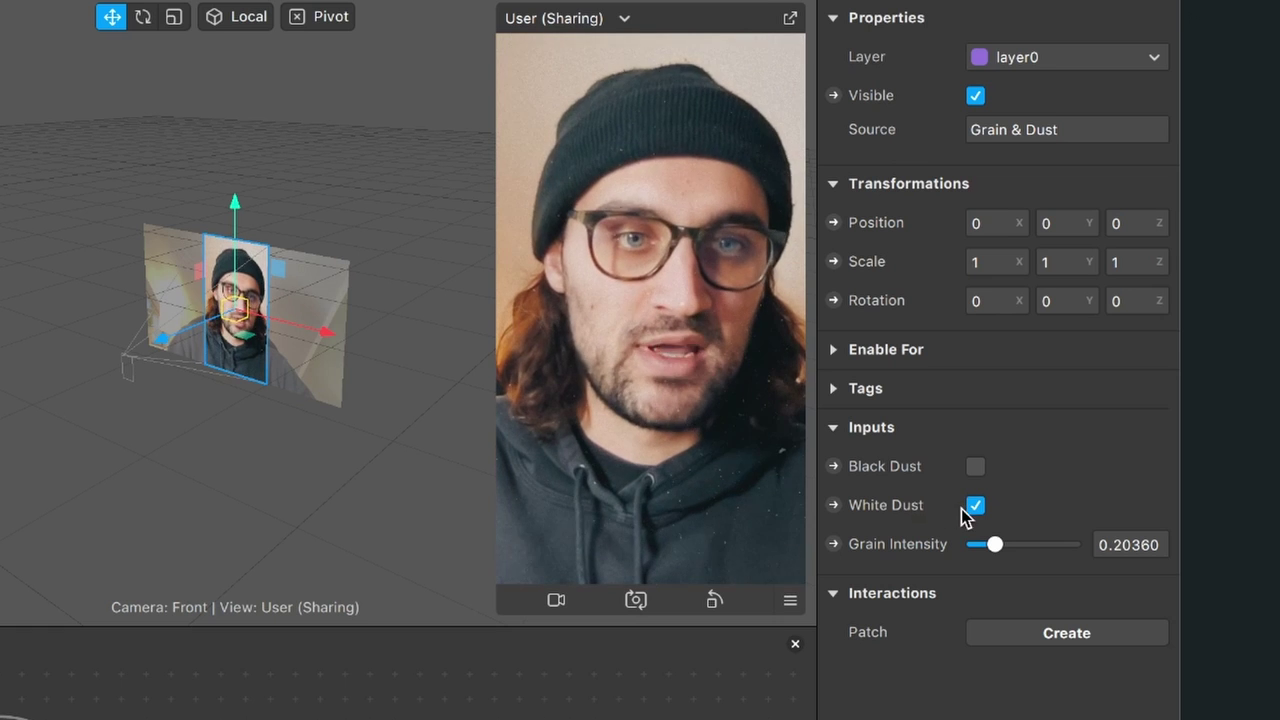
Step: Try the Grain & Dust block with Black Dust instead of White Dust and with neither, and return to White Dust only
{"action": "left_click", "coordinate": [975, 507]}
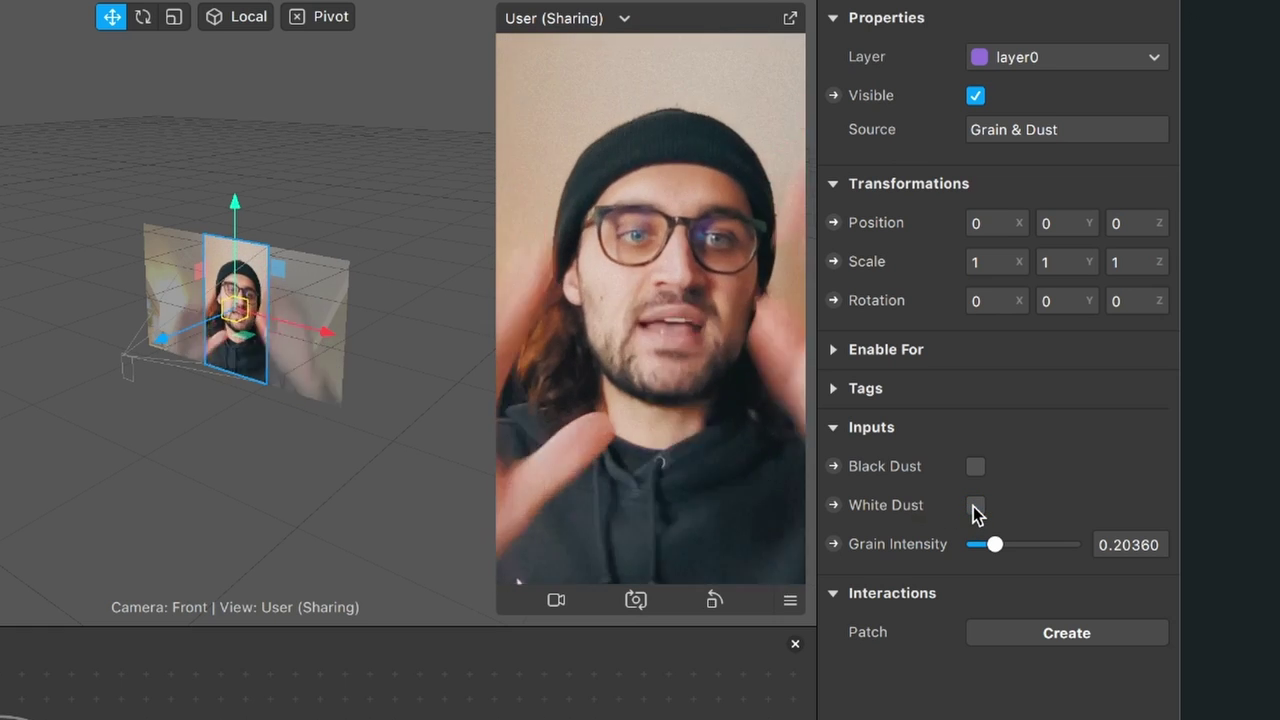
{"action": "left_click", "coordinate": [975, 468]}
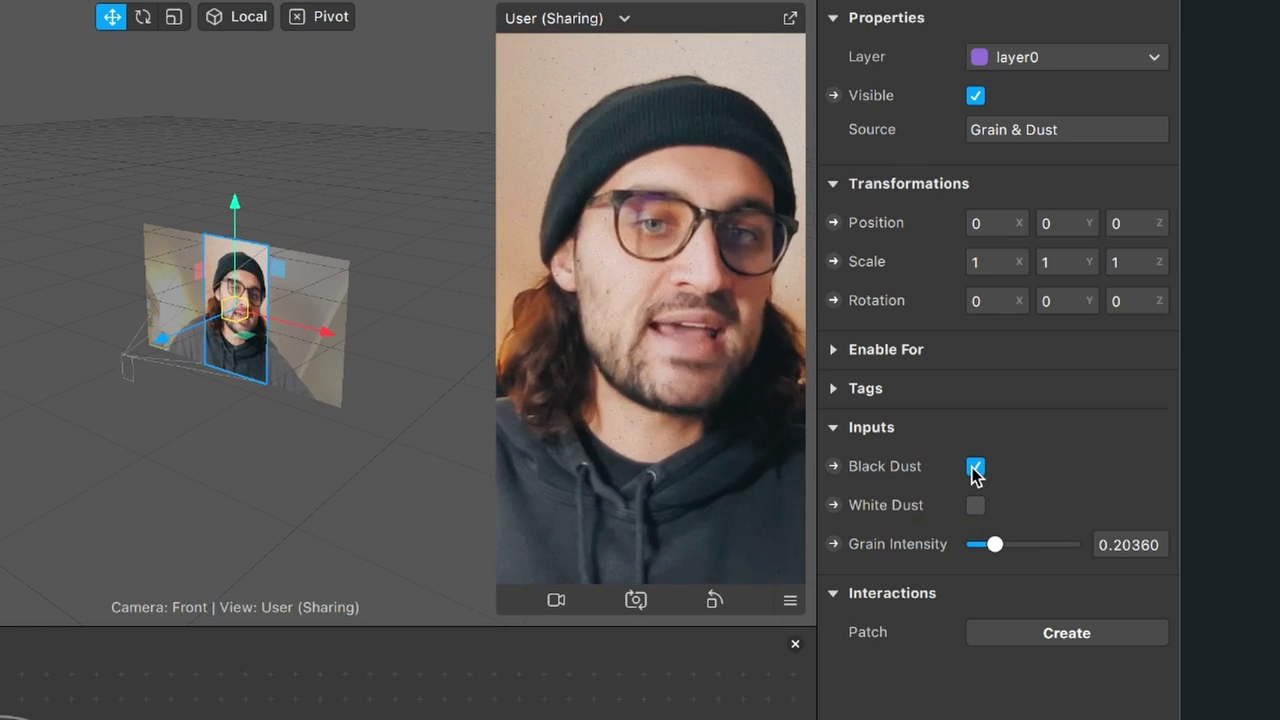
{"action": "left_click", "coordinate": [975, 470]}
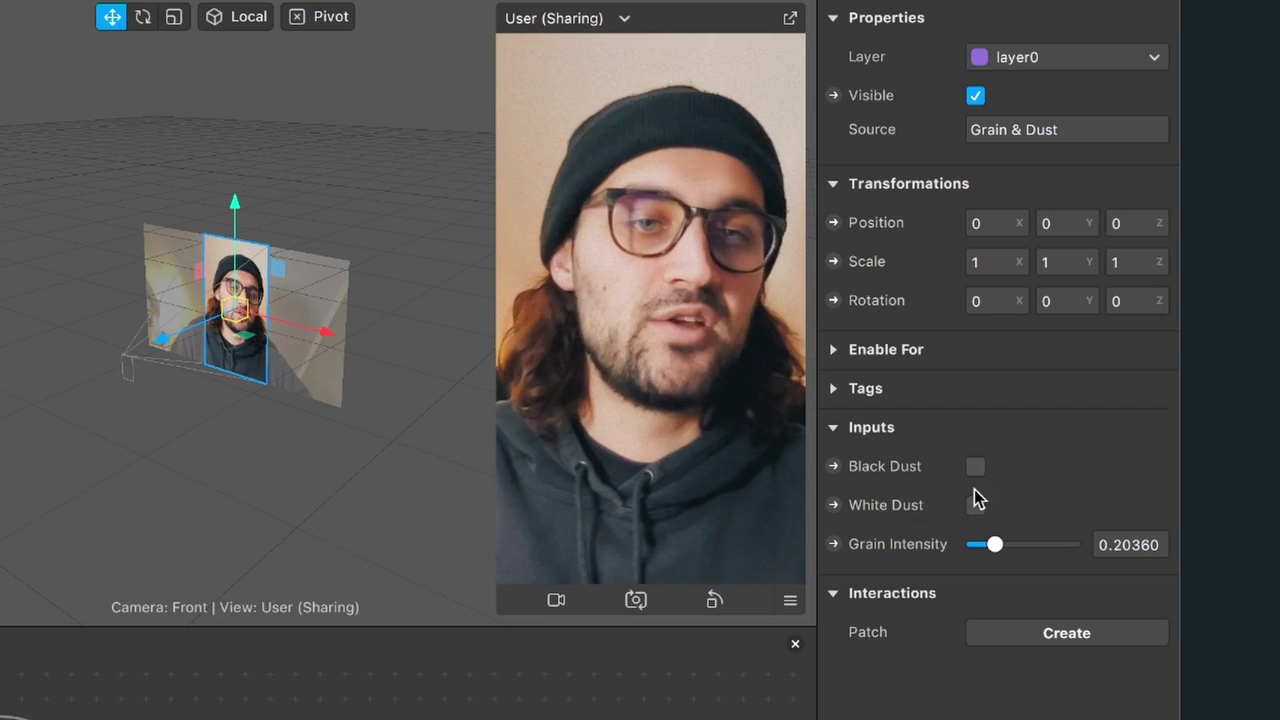
{"action": "left_click", "coordinate": [976, 508]}
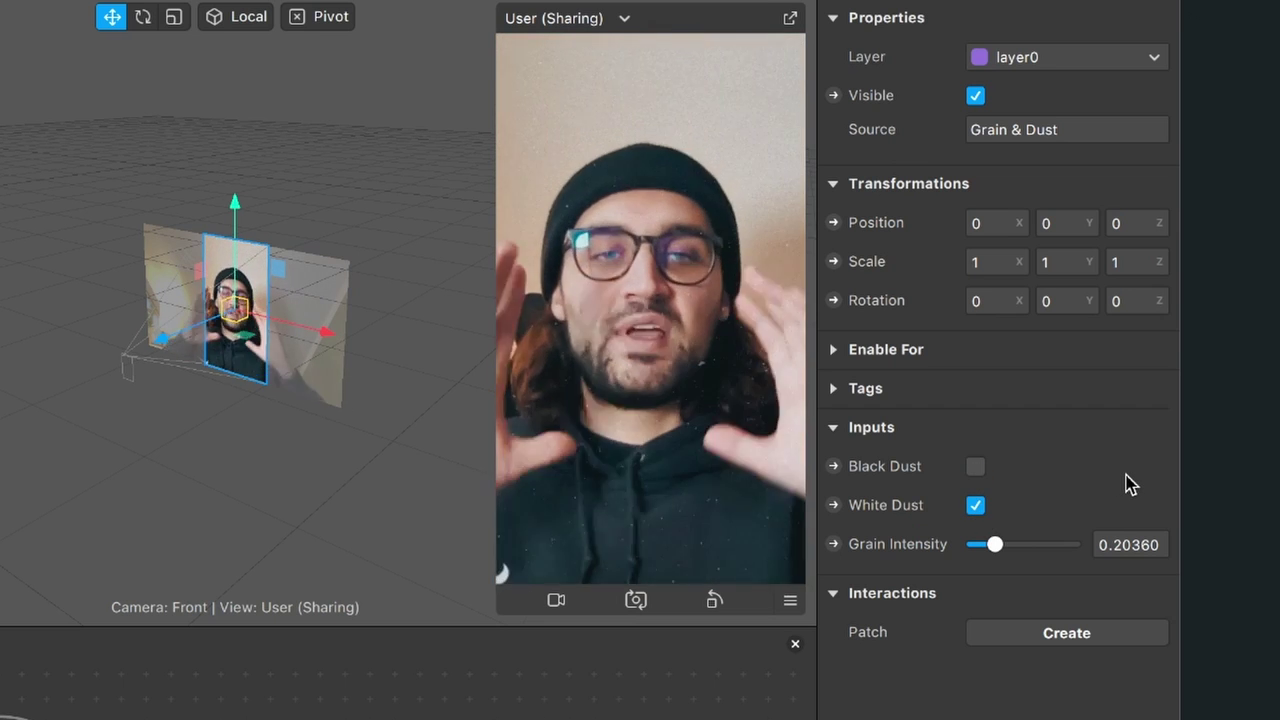